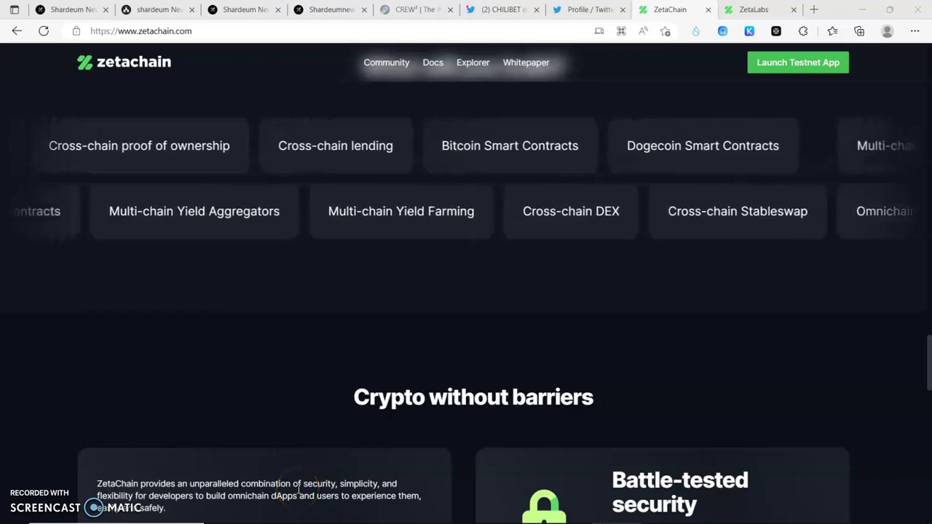
pyautogui.click(297, 486)
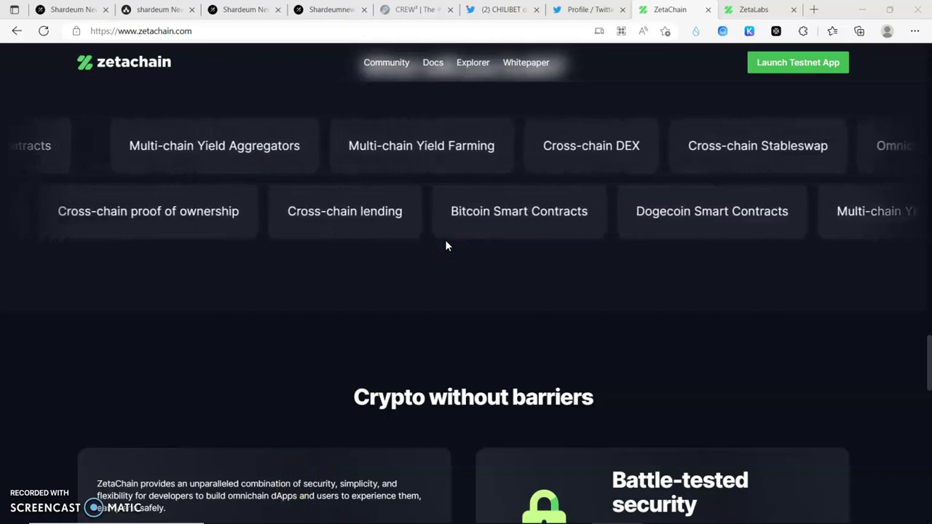
pyautogui.click(455, 207)
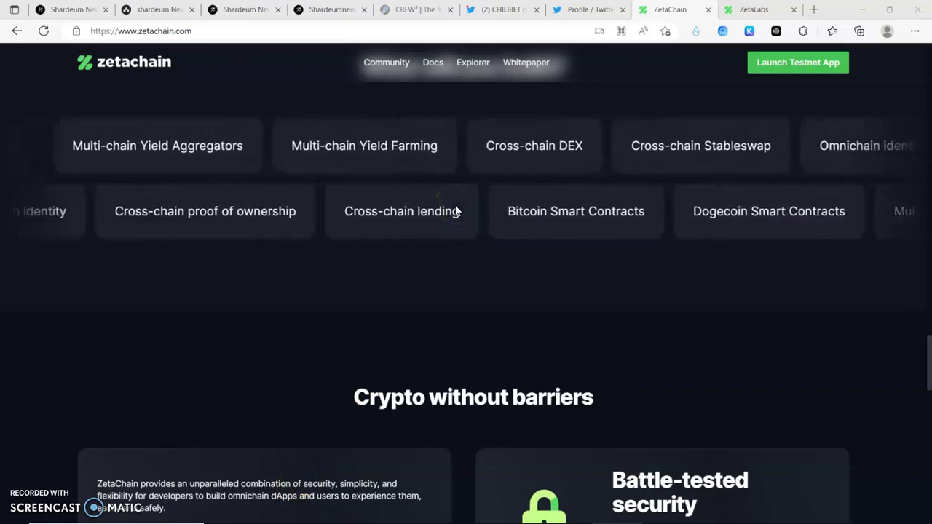
pyautogui.moveTo(459, 209); pyautogui.dragTo(552, 319)
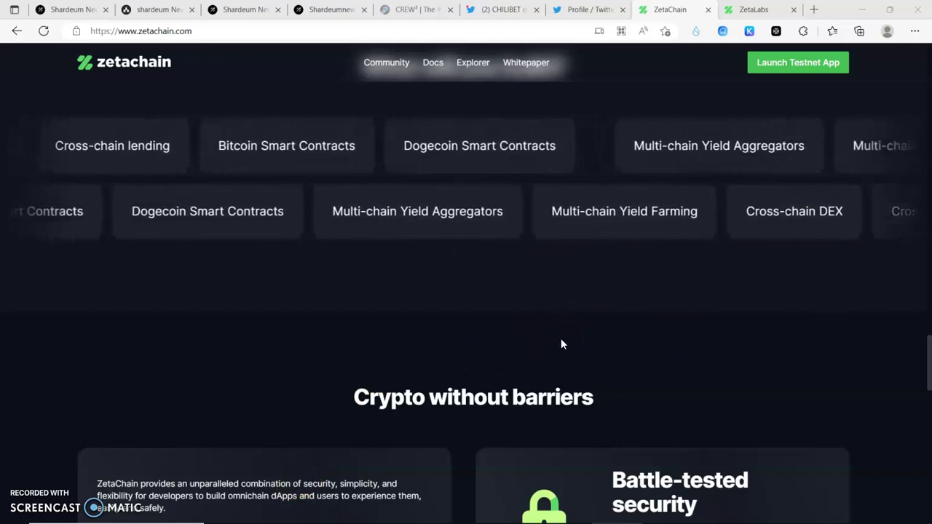
pyautogui.click(576, 397)
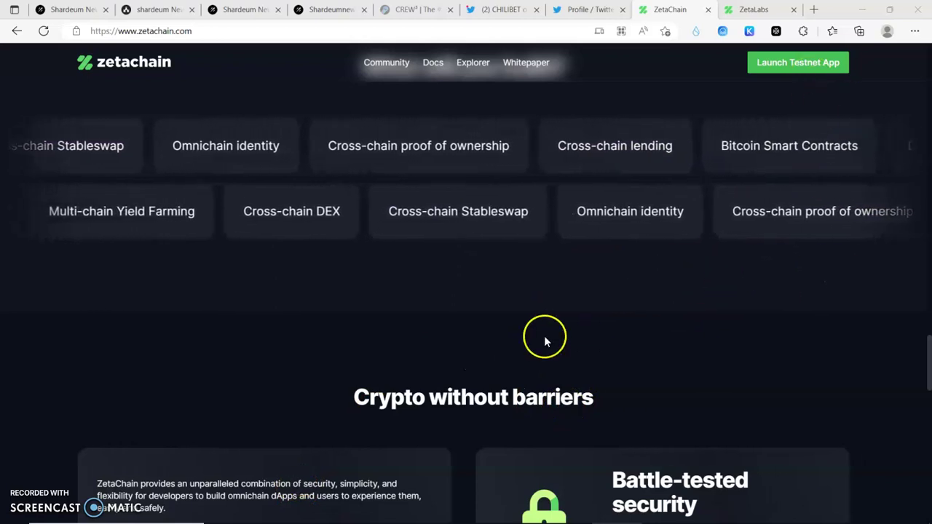
# Step: Look through the ZetaChain homepage, including its security features, community links, blockchain explorer and blockchain phases, ending at the opening section
pyautogui.scroll(13, 546, 341)
pyautogui.scroll(-14, 545, 338)
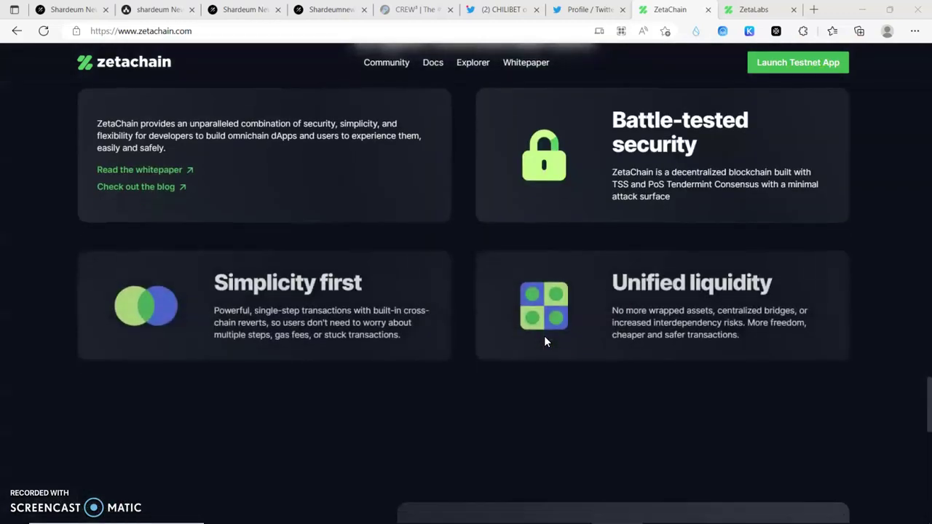
pyautogui.scroll(-10, 545, 341)
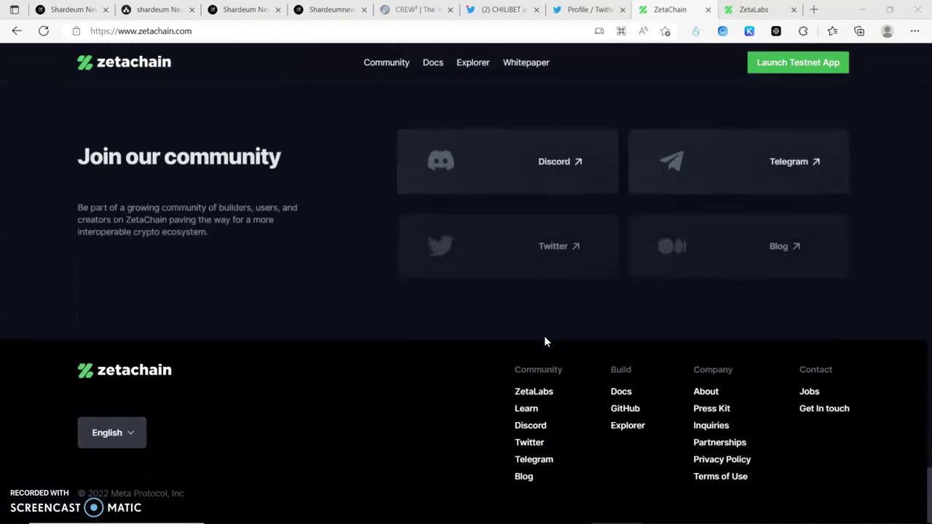
pyautogui.scroll(4, 545, 341)
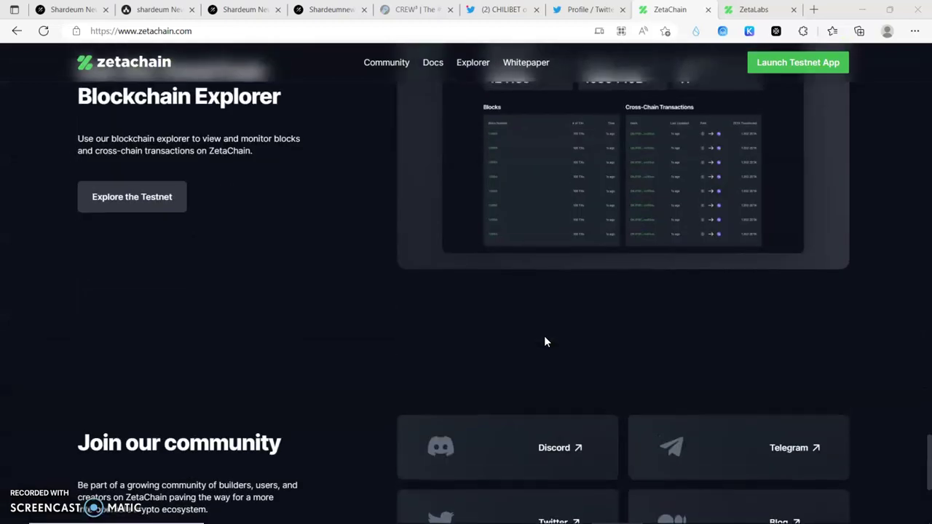
pyautogui.scroll(5, 546, 342)
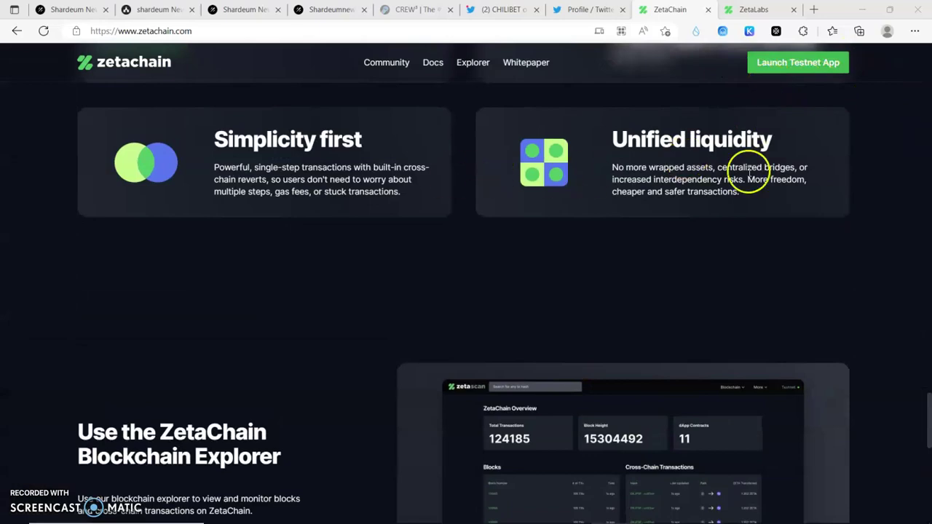
pyautogui.scroll(20, 815, 273)
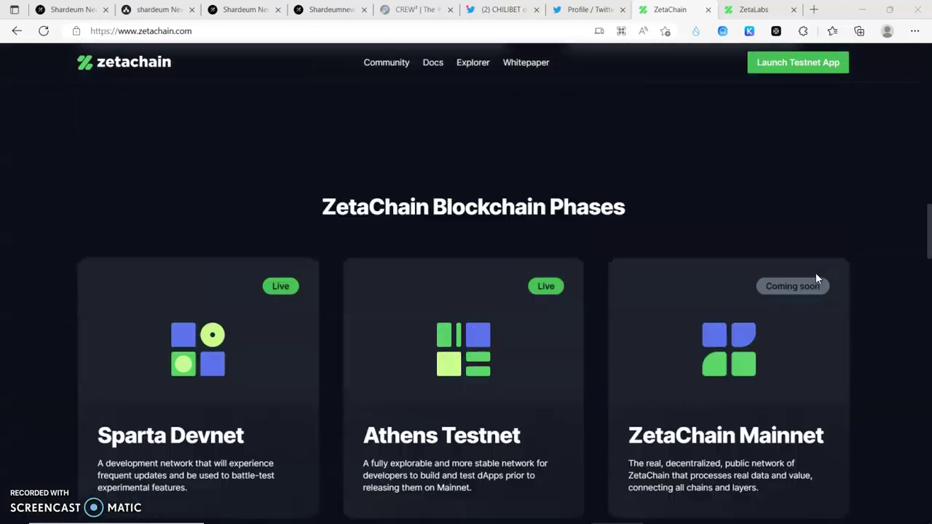
pyautogui.scroll(10, 816, 275)
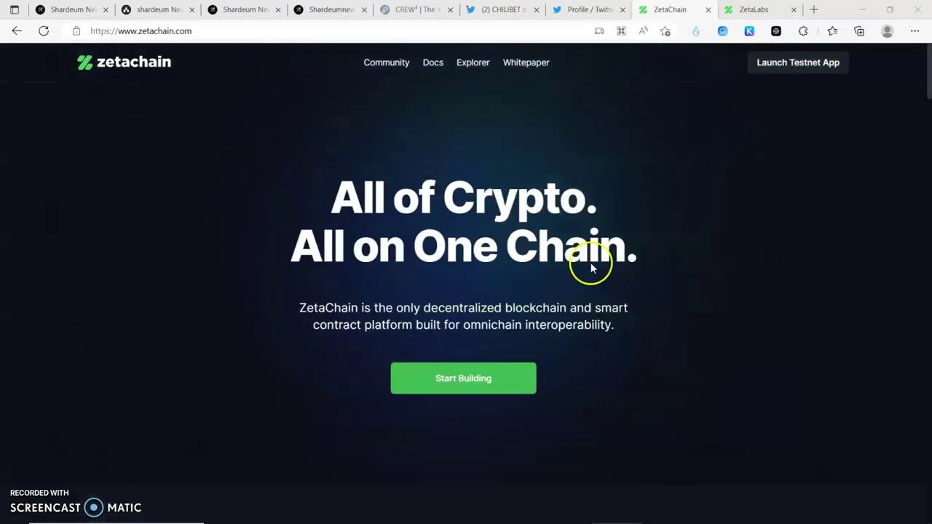
# Step: Launch the ZetaChain testnet app, switch to the already open ZetaLabs swap page and enlarge its zoom to 150%
pyautogui.click(801, 66)
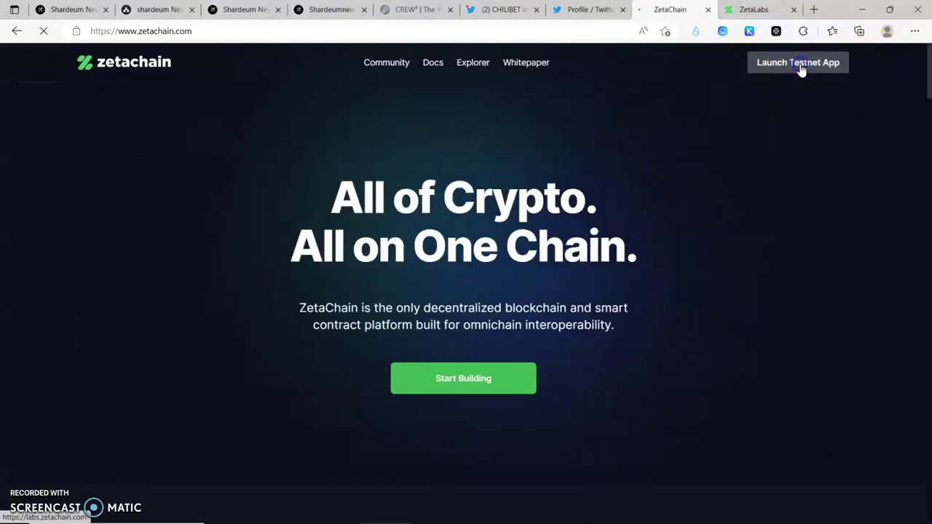
pyautogui.click(760, 9)
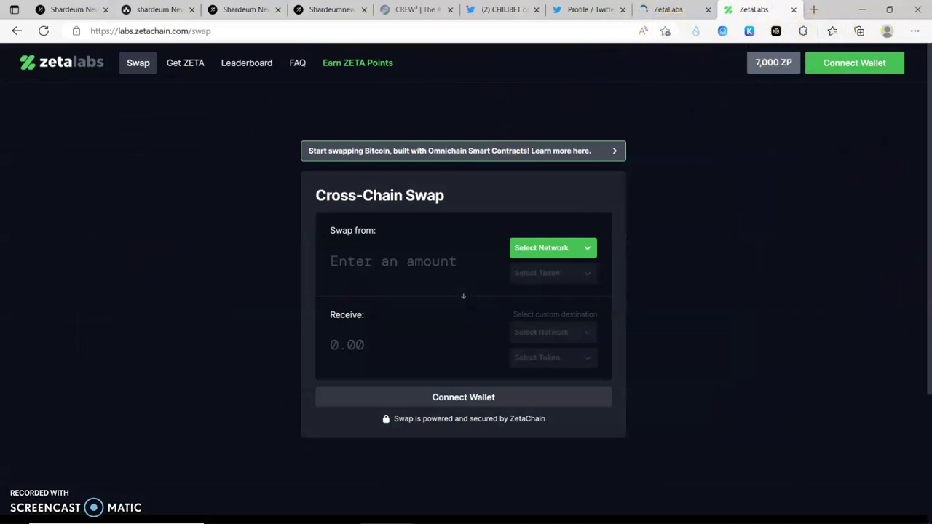
pyautogui.click(923, 34)
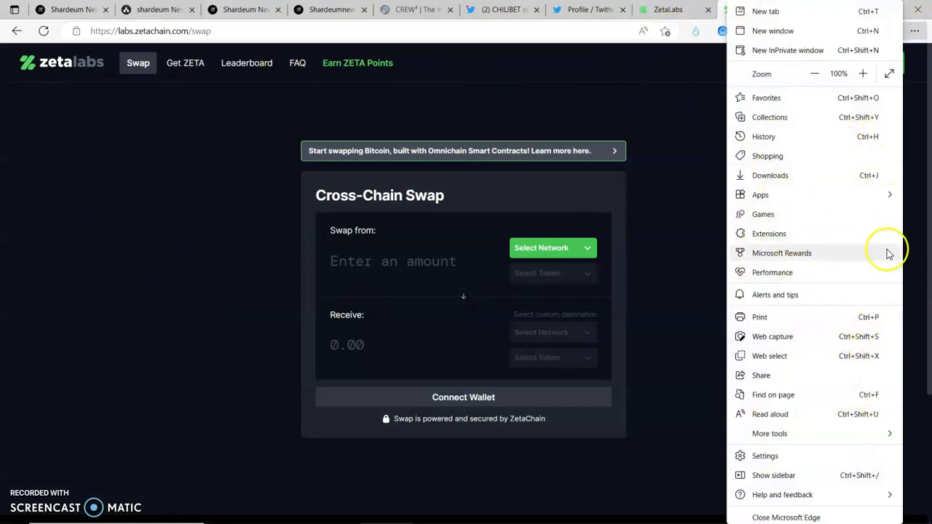
pyautogui.click(864, 75)
pyautogui.click(864, 74)
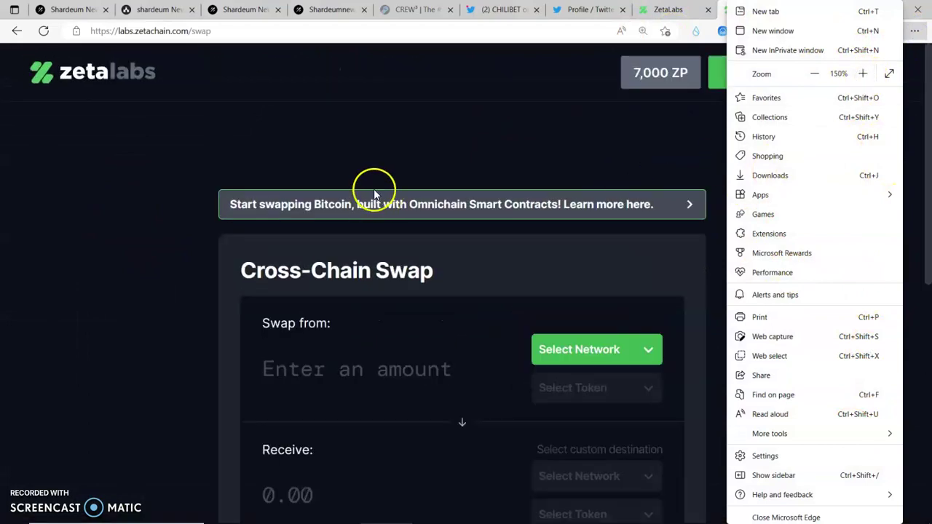
pyautogui.click(432, 152)
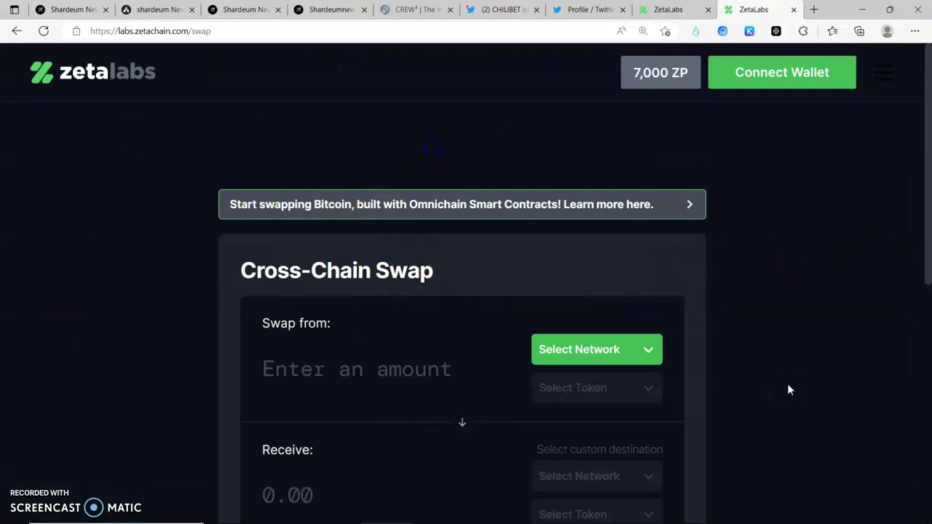
# Step: Connect the MetaMask wallet to ZetaLabs, choosing to keep waiting whenever the wallet window stops responding
pyautogui.scroll(-3, 787, 383)
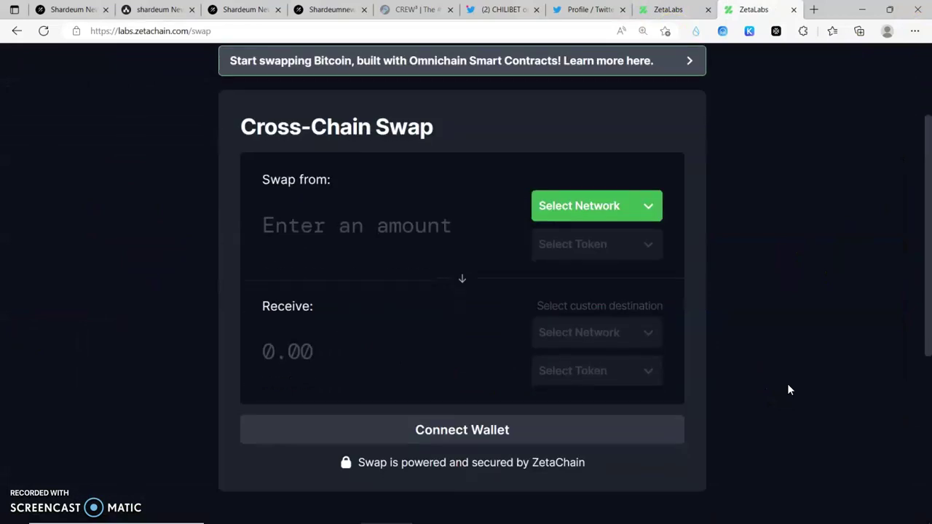
pyautogui.click(774, 393)
pyautogui.scroll(3, 774, 393)
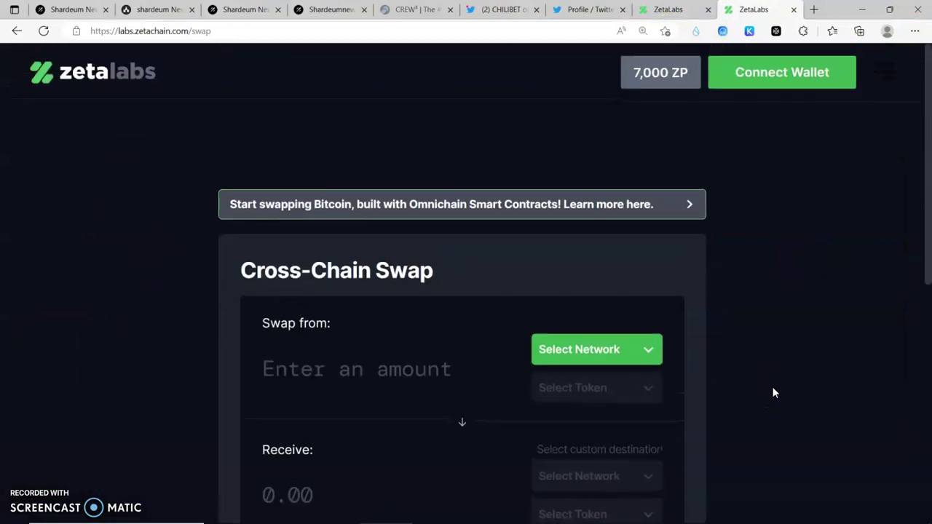
pyautogui.click(774, 73)
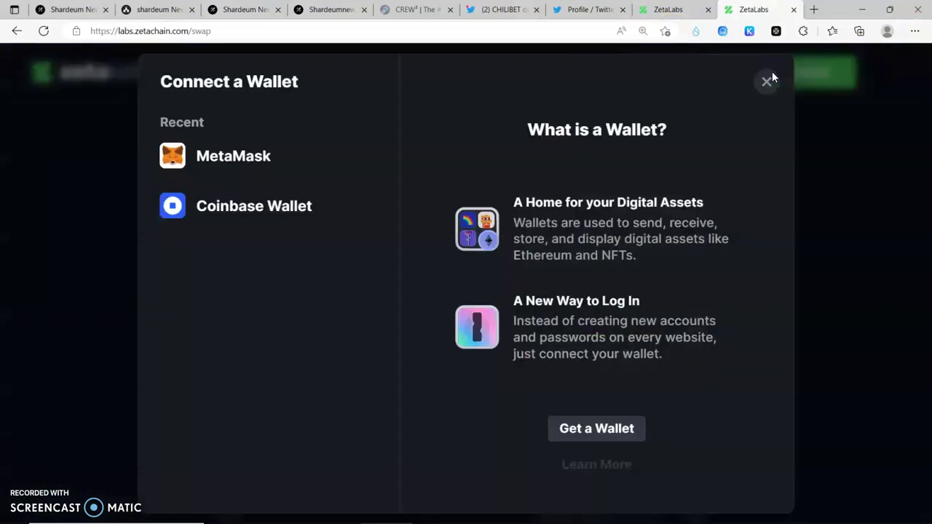
pyautogui.click(210, 158)
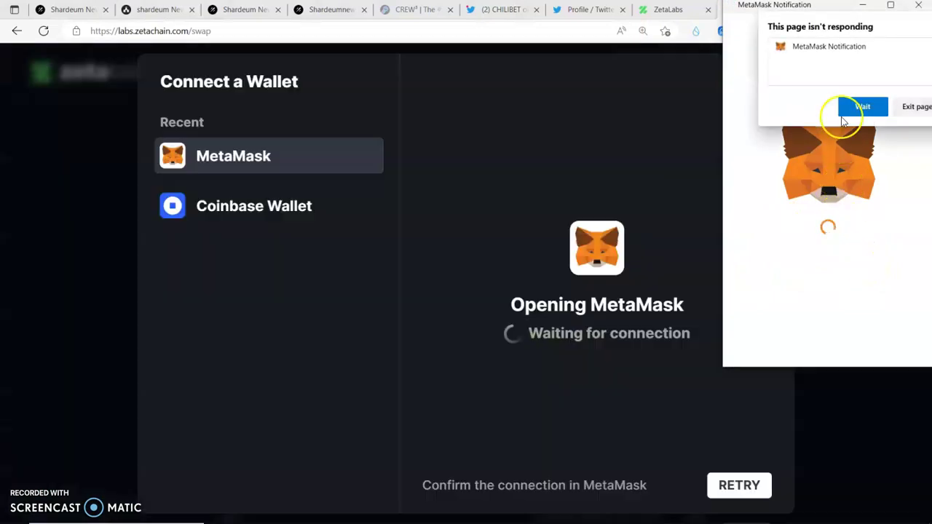
pyautogui.click(865, 115)
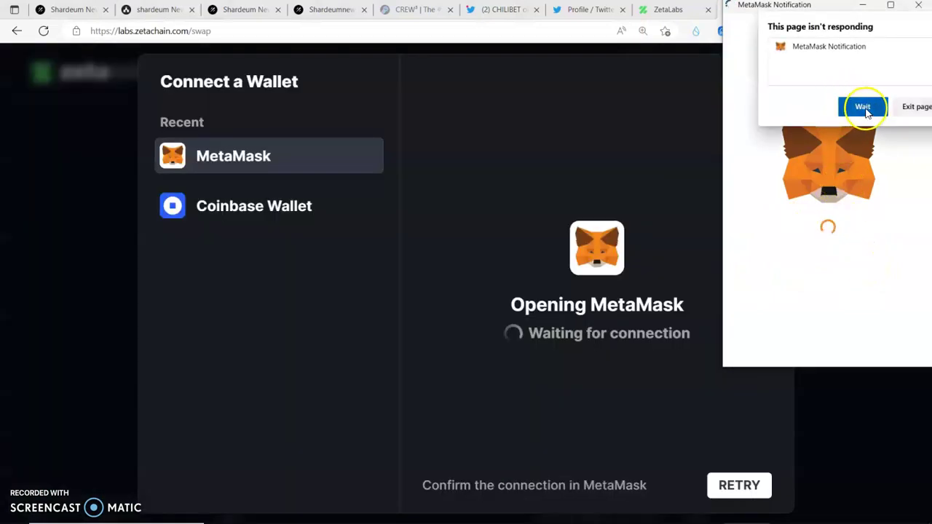
pyautogui.click(838, 210)
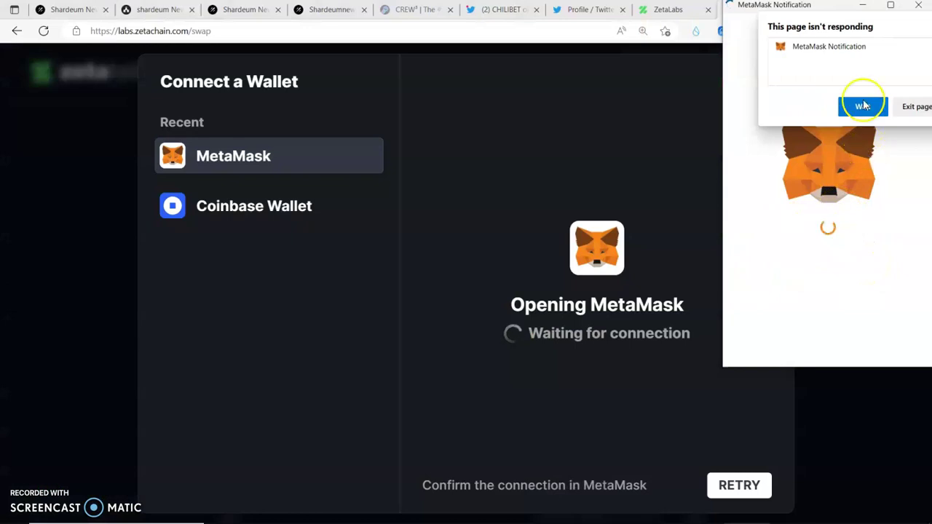
pyautogui.click(863, 107)
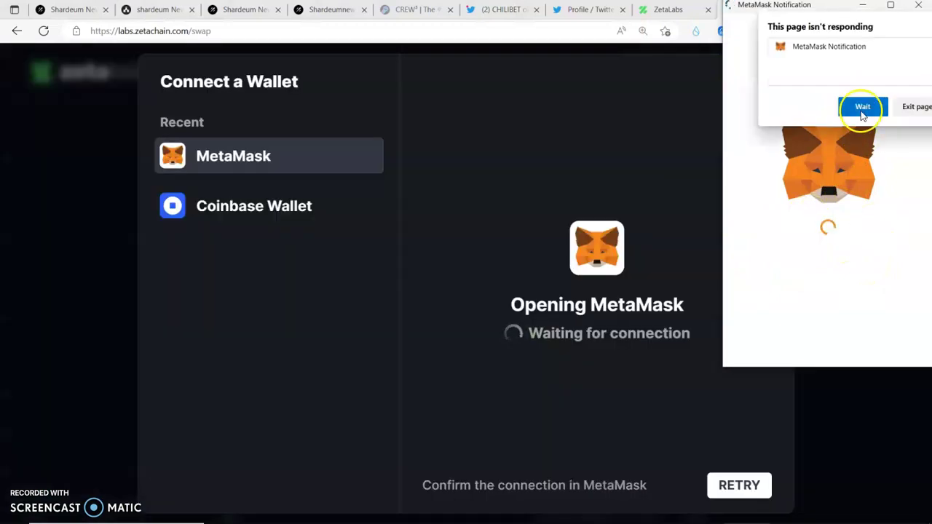
pyautogui.click(862, 108)
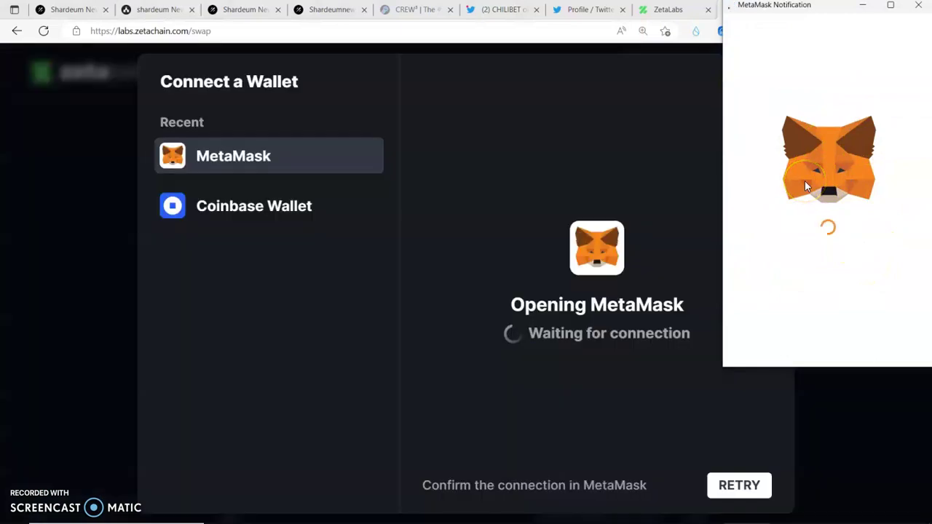
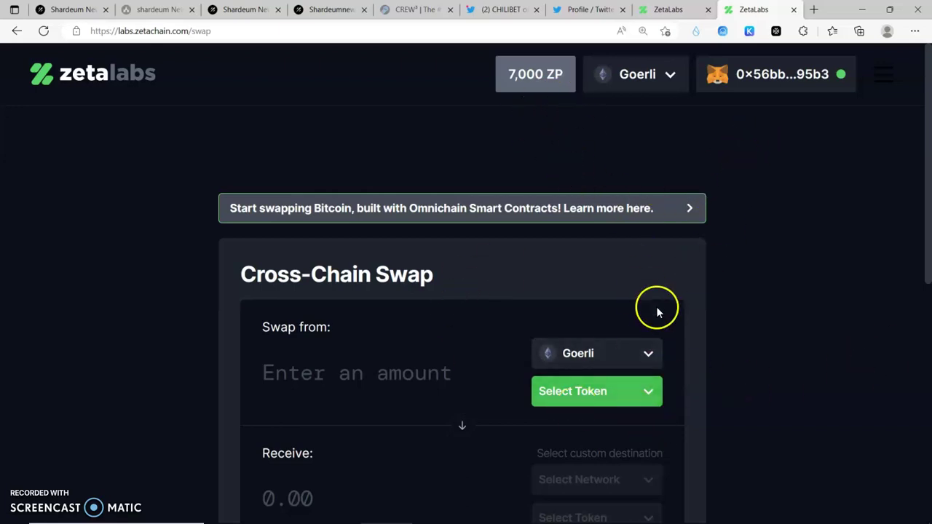
# Step: Examine the ZETA Points explanation, the network selector and the Cross-Chain Swap form without changing the network
pyautogui.scroll(-2, 772, 360)
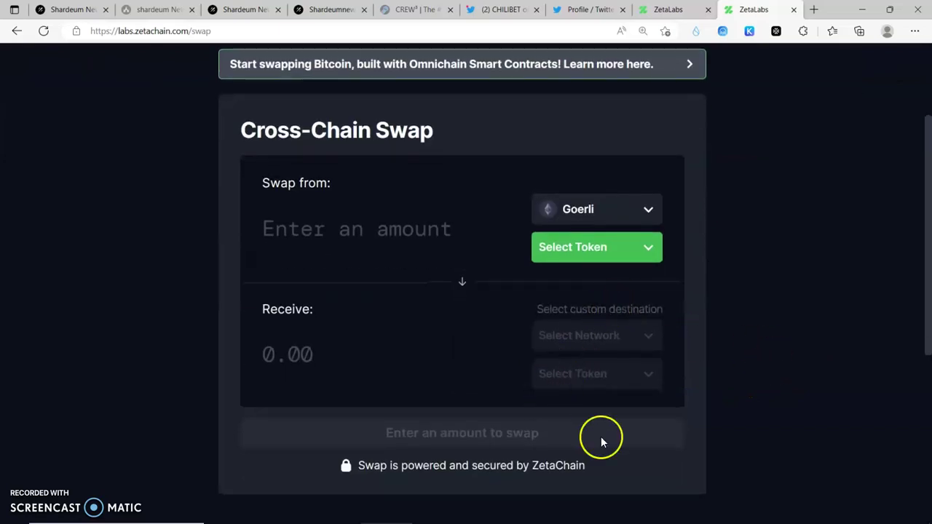
pyautogui.scroll(2, 531, 426)
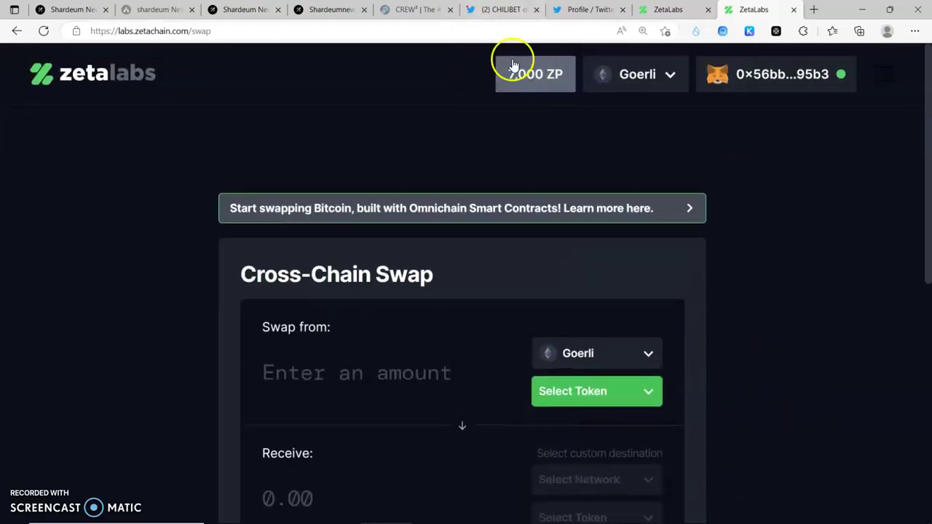
pyautogui.moveTo(537, 89)
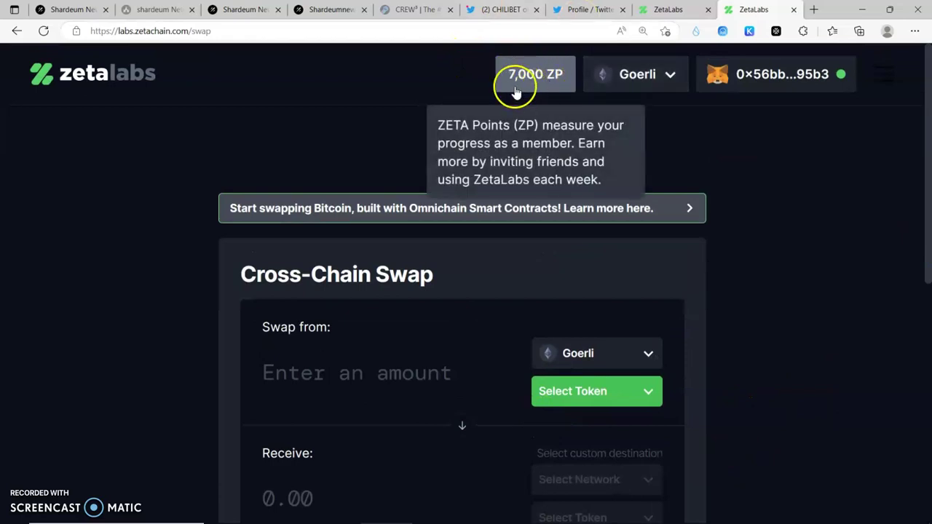
pyautogui.click(670, 84)
pyautogui.click(800, 268)
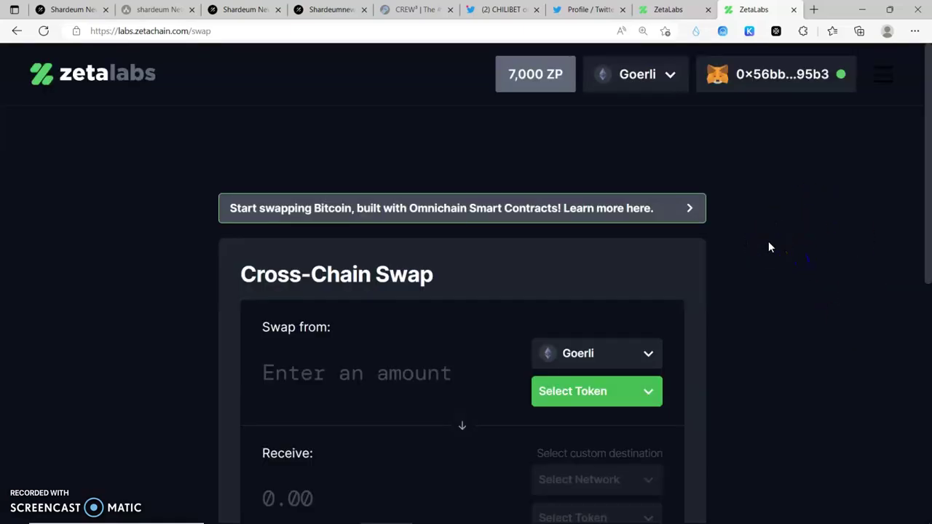
pyautogui.scroll(-5, 768, 247)
pyautogui.scroll(5, 769, 248)
pyautogui.click(535, 86)
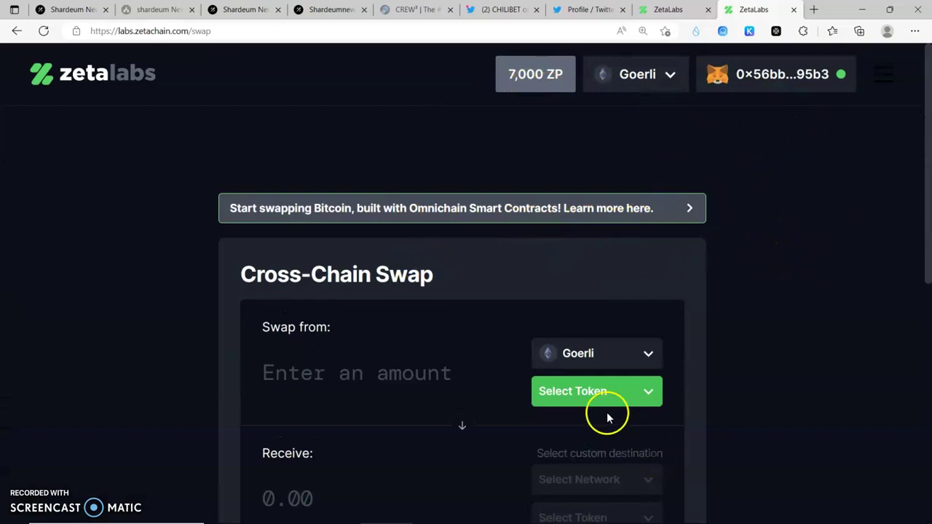
# Step: Check which assets can be sent from Goerli in the Cross-Chain Swap form, closing the list without choosing one
pyautogui.scroll(-1, 705, 407)
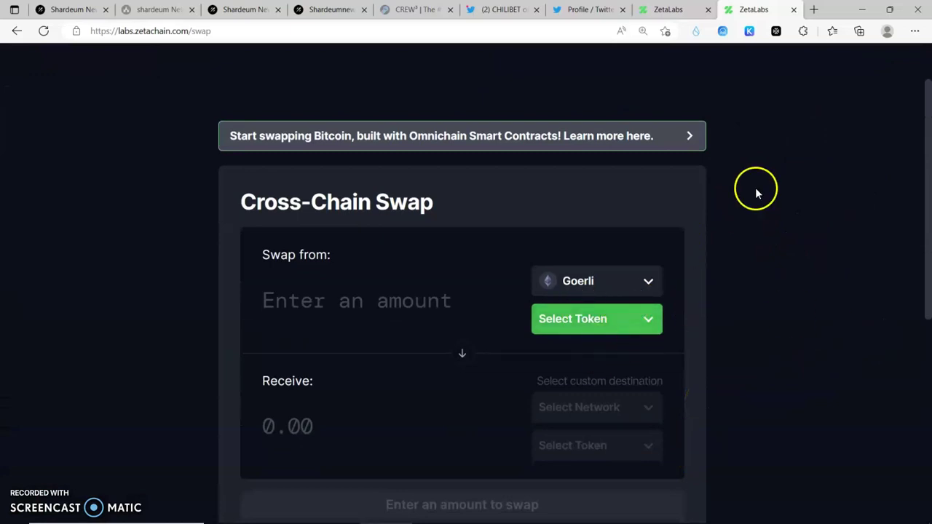
pyautogui.scroll(1, 750, 219)
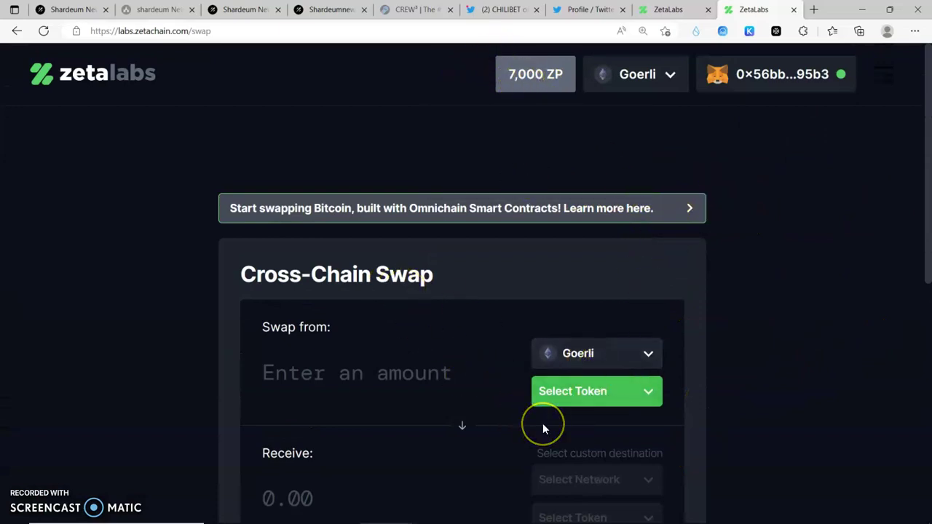
pyautogui.scroll(-2, 543, 426)
pyautogui.scroll(2, 543, 427)
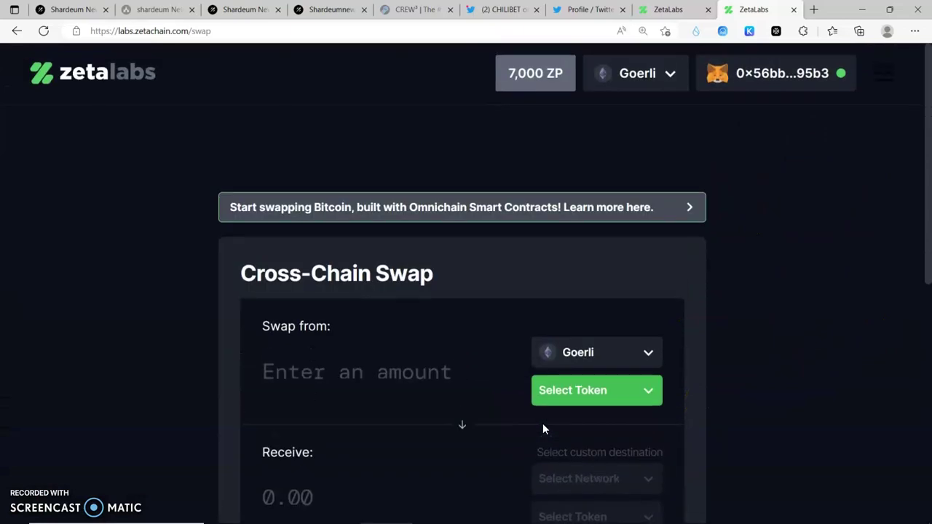
pyautogui.scroll(-1, 543, 427)
pyautogui.click(559, 420)
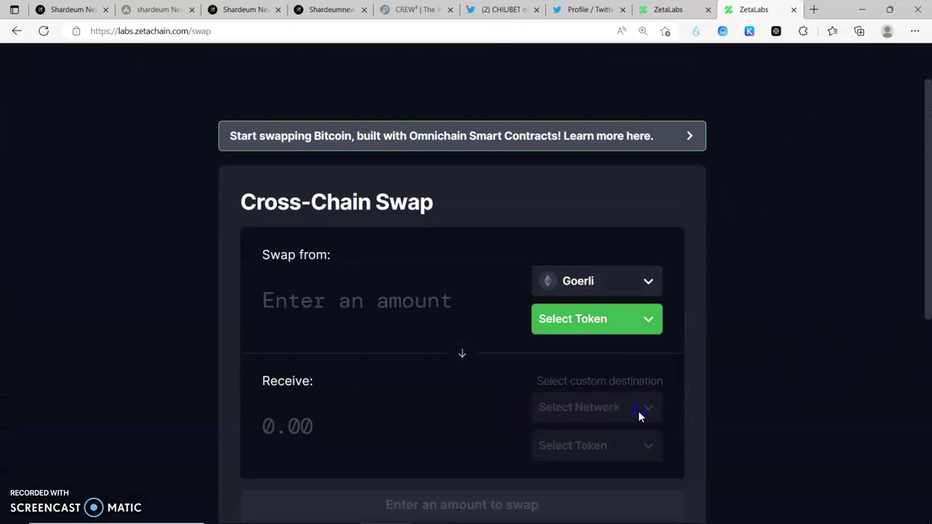
pyautogui.click(650, 323)
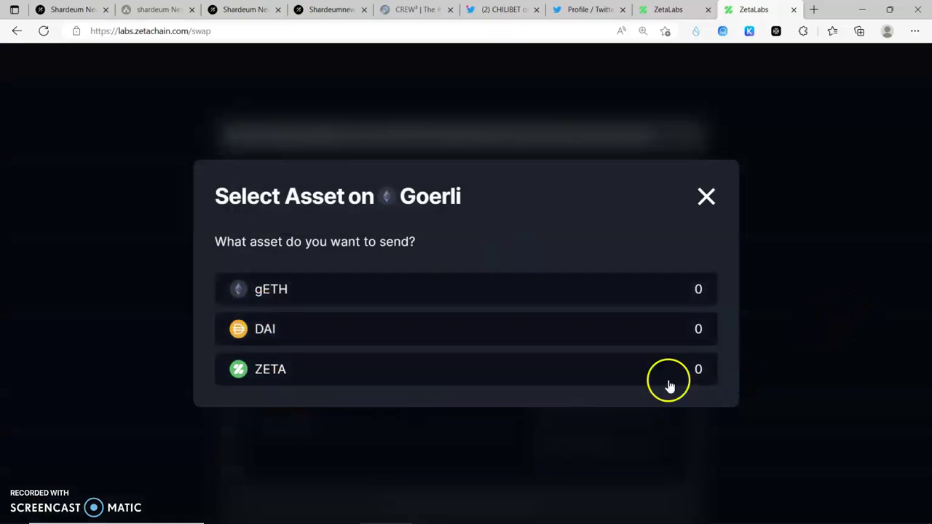
pyautogui.click(894, 325)
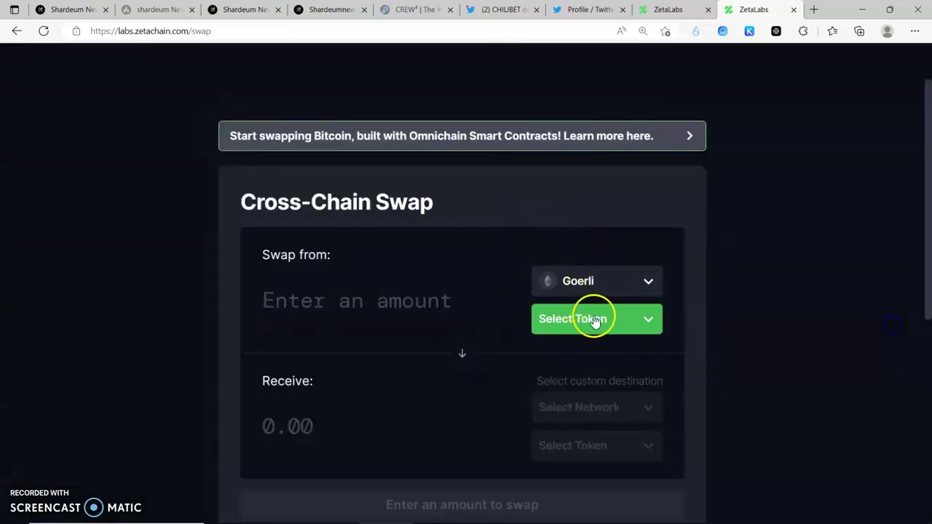
# Step: Set the network to swap from to BSC Testnet and choose tBNB as the asset to send
pyautogui.scroll(-1, 577, 353)
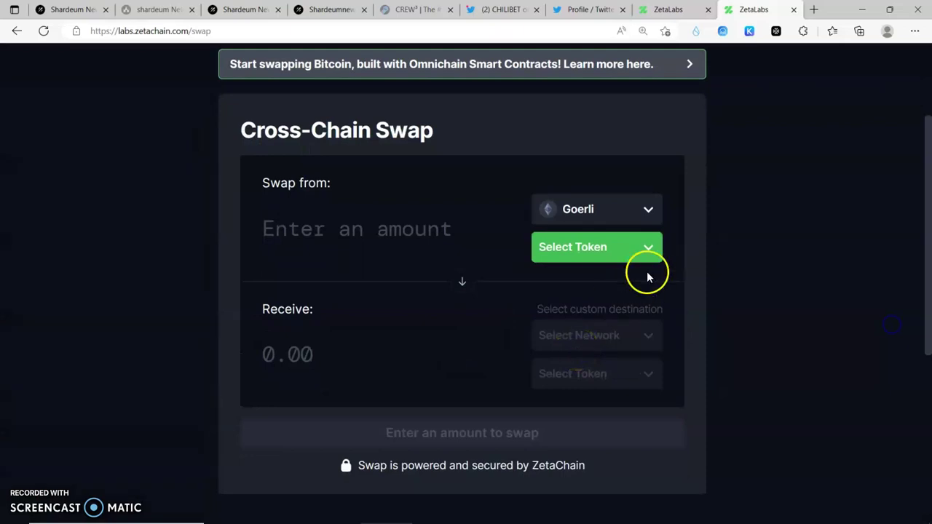
pyautogui.click(648, 211)
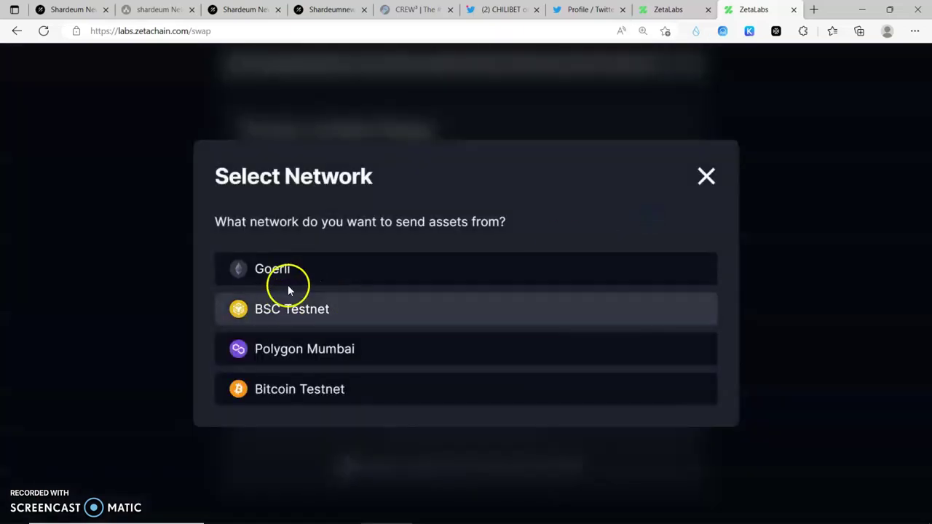
pyautogui.click(485, 315)
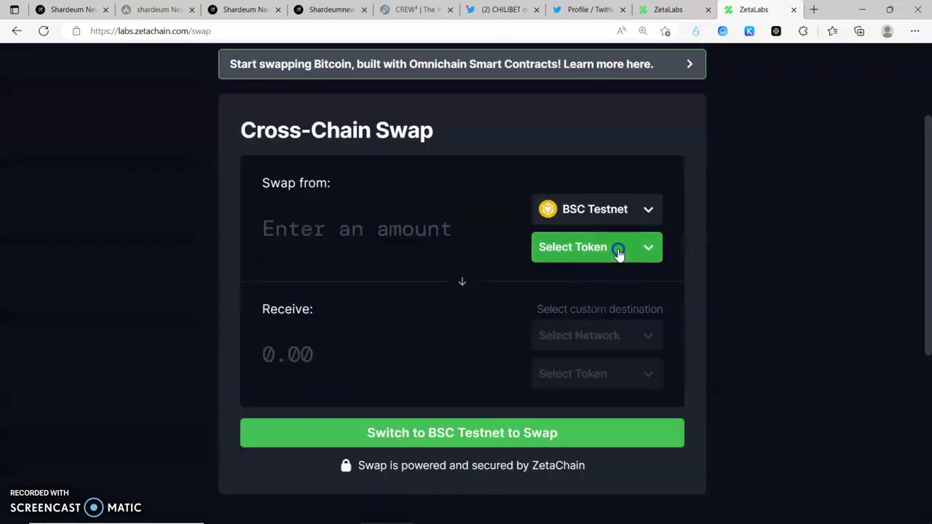
pyautogui.click(617, 248)
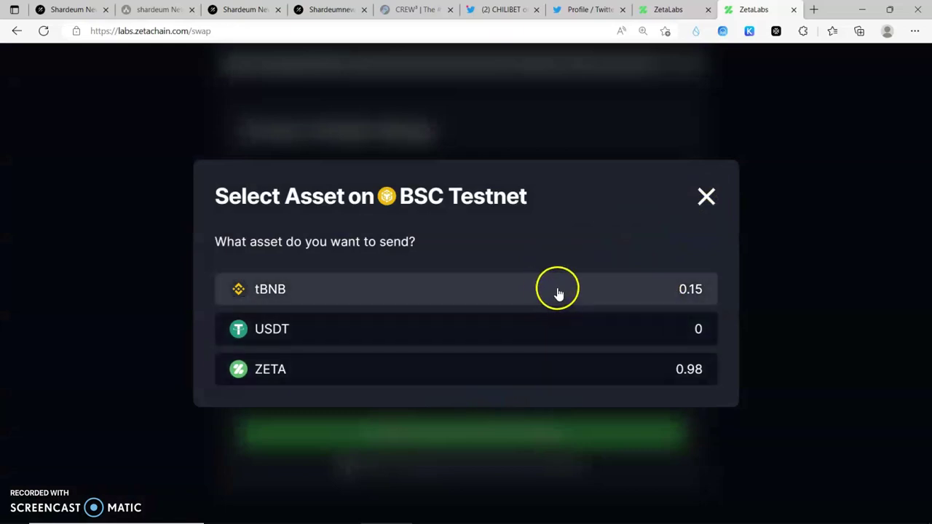
pyautogui.click(595, 293)
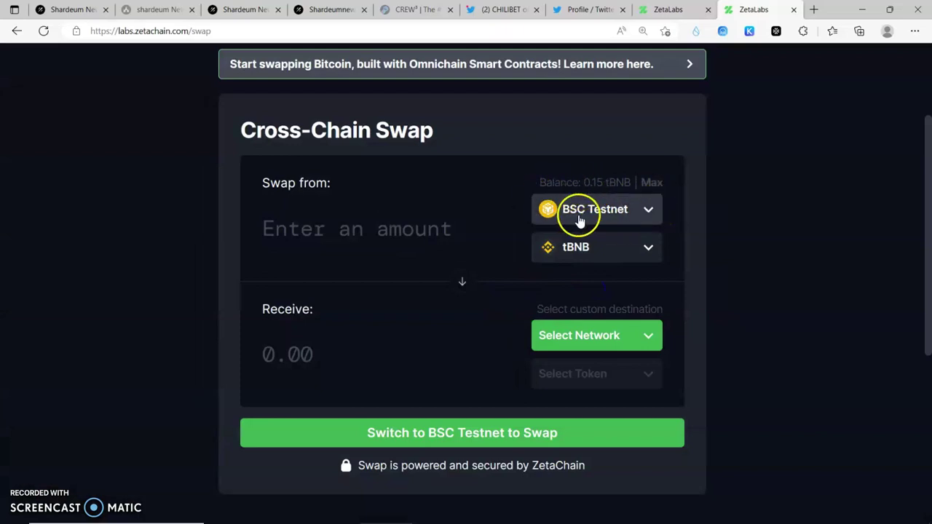
# Step: Change the source network to Polygon Mumbai and check its sendable assets without choosing one
pyautogui.click(645, 211)
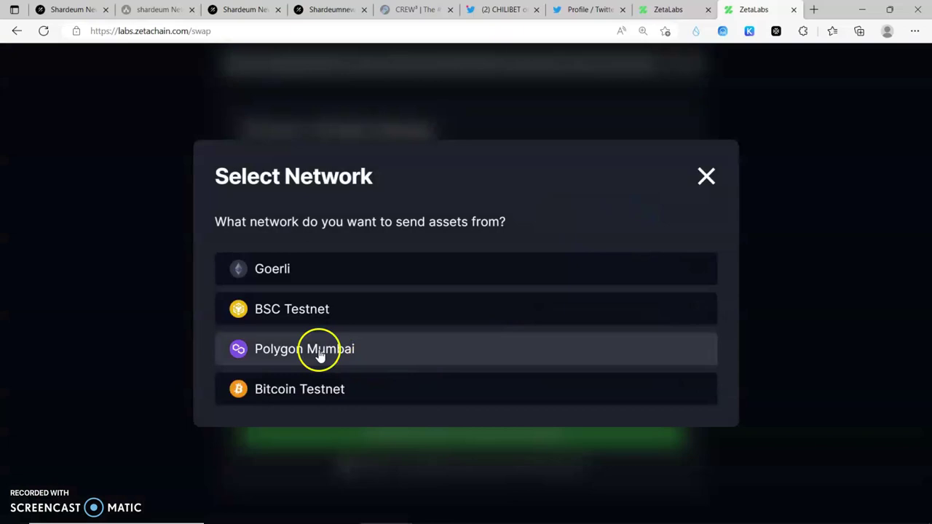
pyautogui.click(309, 353)
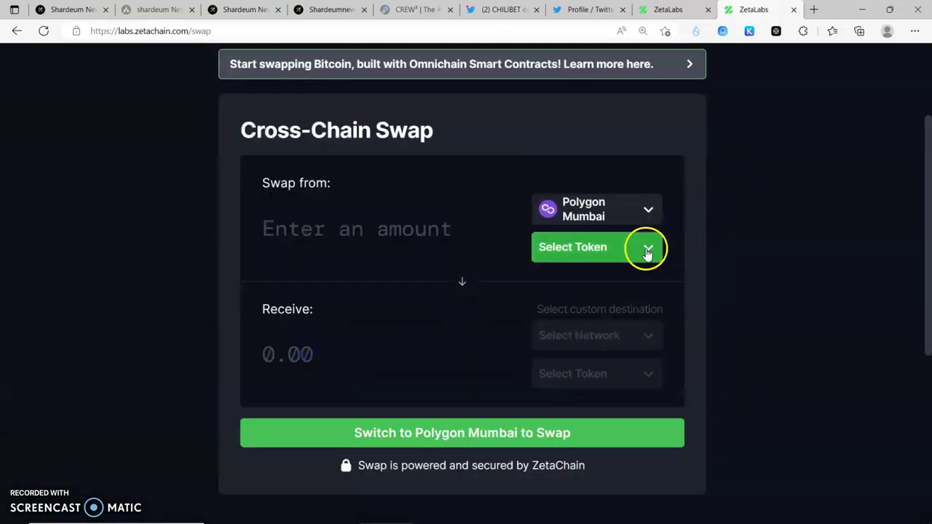
pyautogui.click(647, 248)
pyautogui.click(699, 218)
# Step: Change the source network to Bitcoin Testnet and check its sendable assets, closing the list without a choice
pyautogui.click(624, 209)
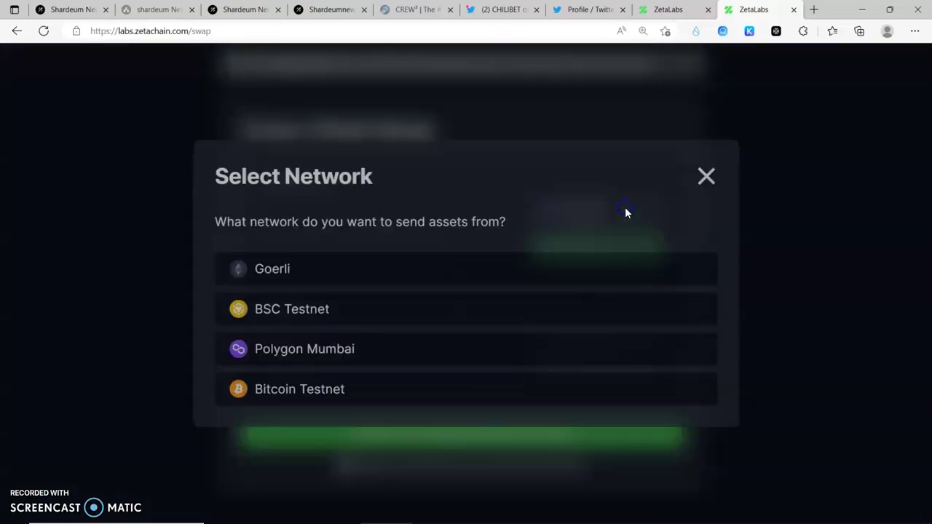
pyautogui.click(328, 391)
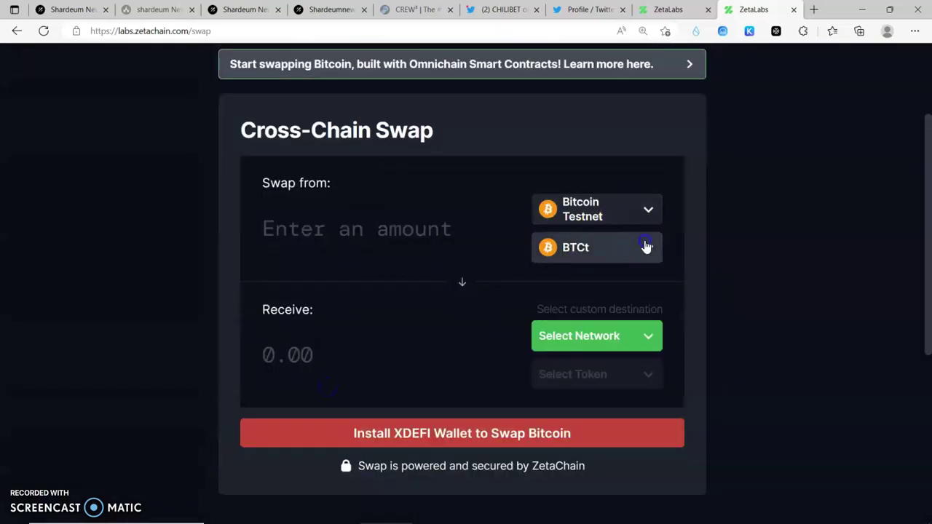
pyautogui.click(645, 245)
pyautogui.click(706, 236)
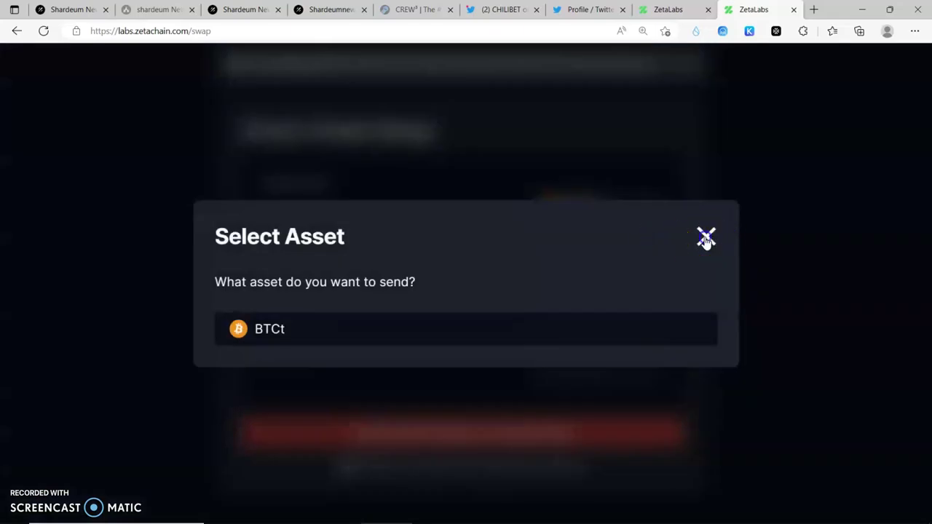
# Step: Return the source network to BSC Testnet and select tBNB as the asset to send
pyautogui.click(633, 211)
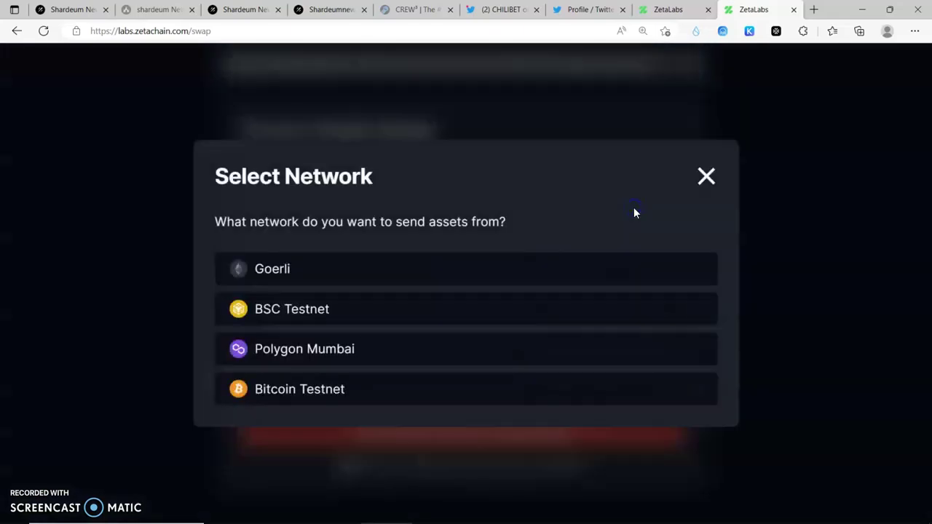
pyautogui.click(385, 320)
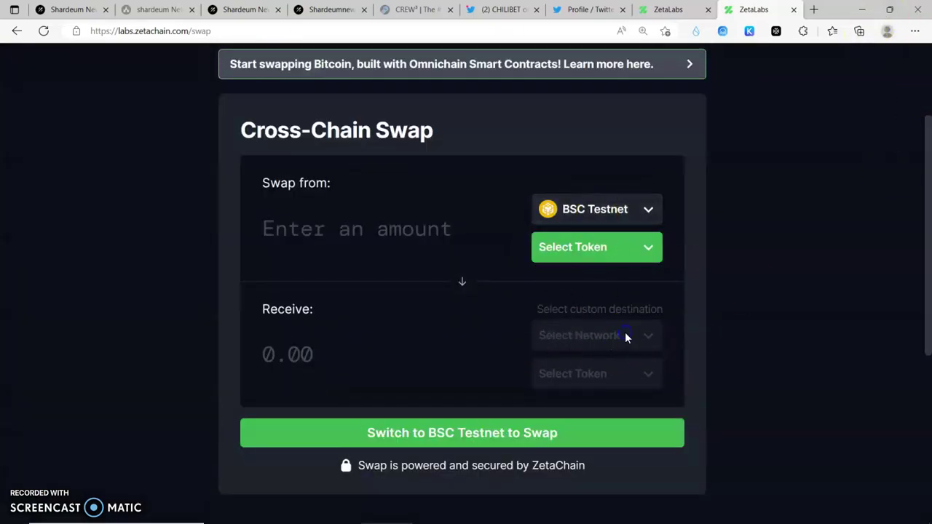
pyautogui.click(649, 248)
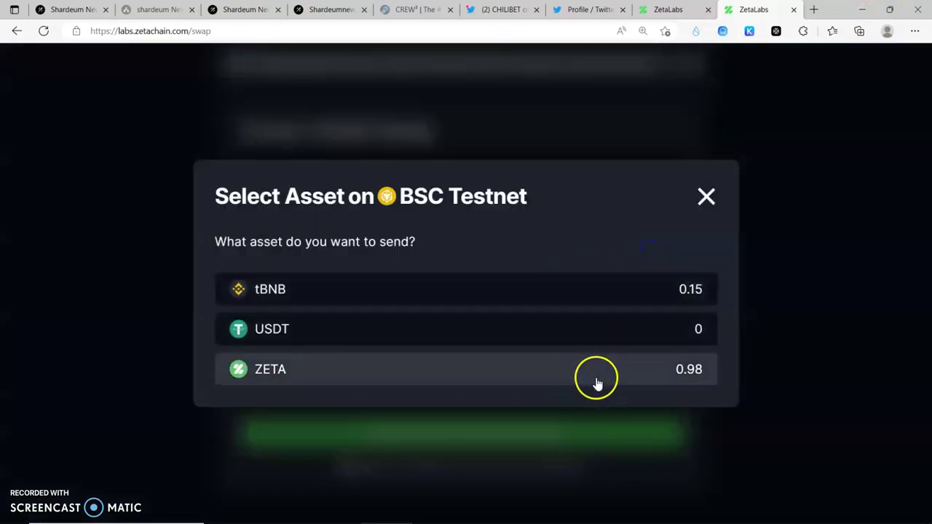
pyautogui.click(541, 293)
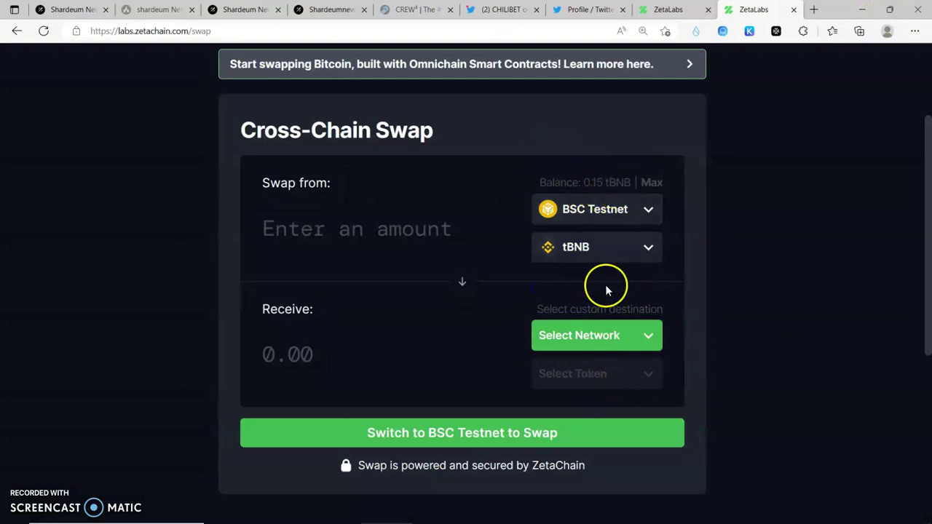
# Step: Set the swap's receiving side to the Polygon Mumbai network with ZETA as the asset
pyautogui.click(650, 334)
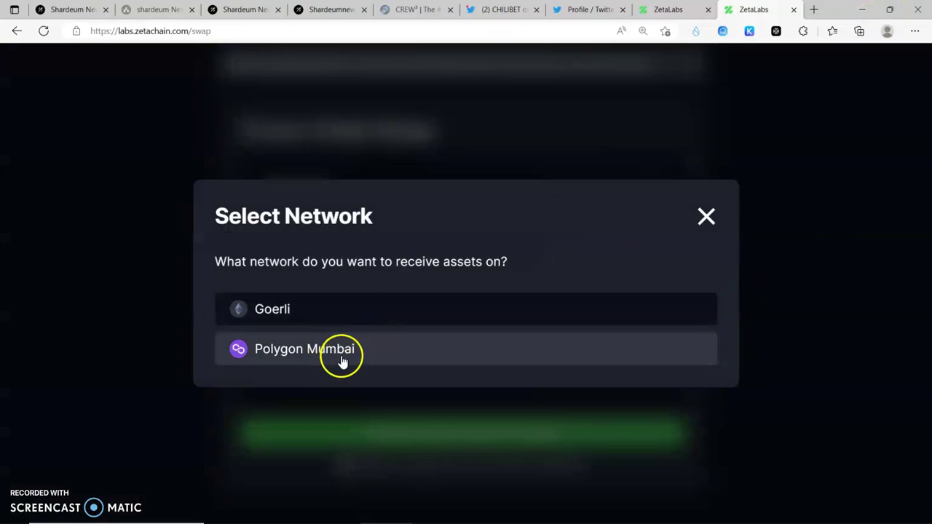
pyautogui.click(342, 358)
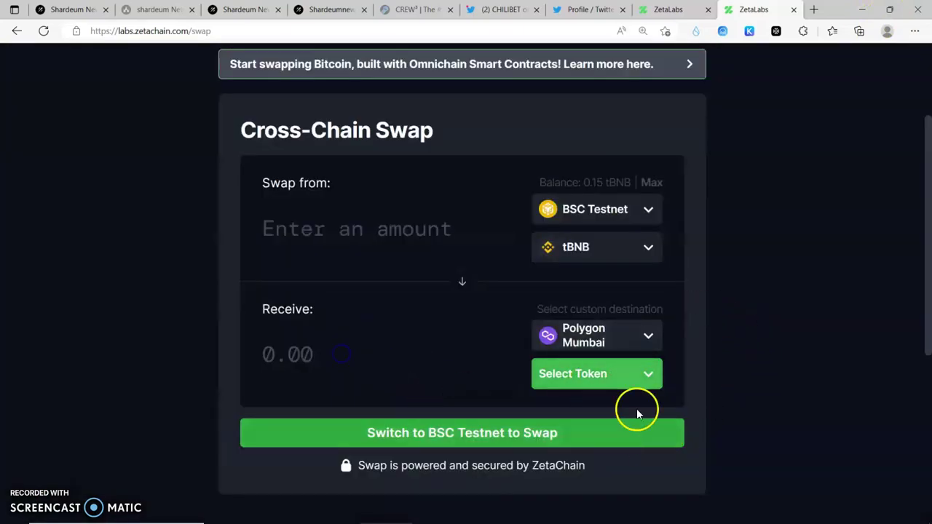
pyautogui.click(608, 374)
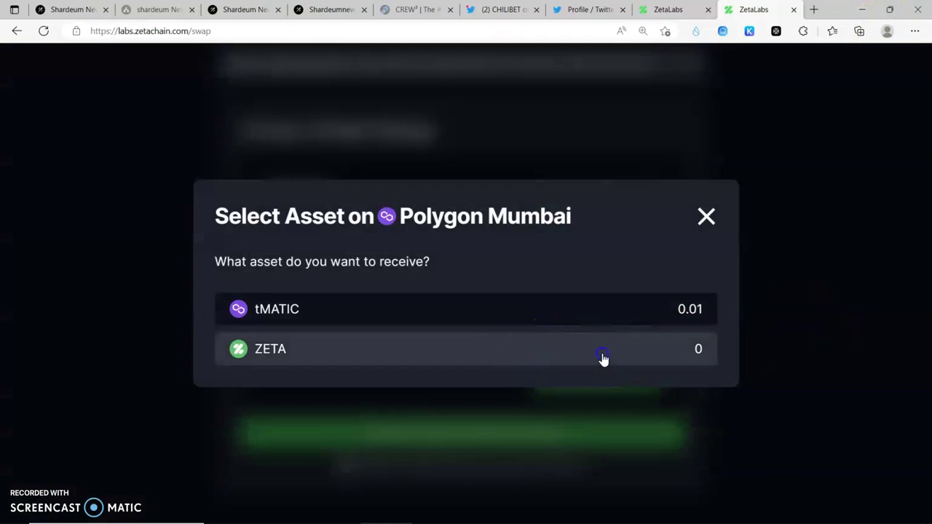
pyautogui.click(602, 358)
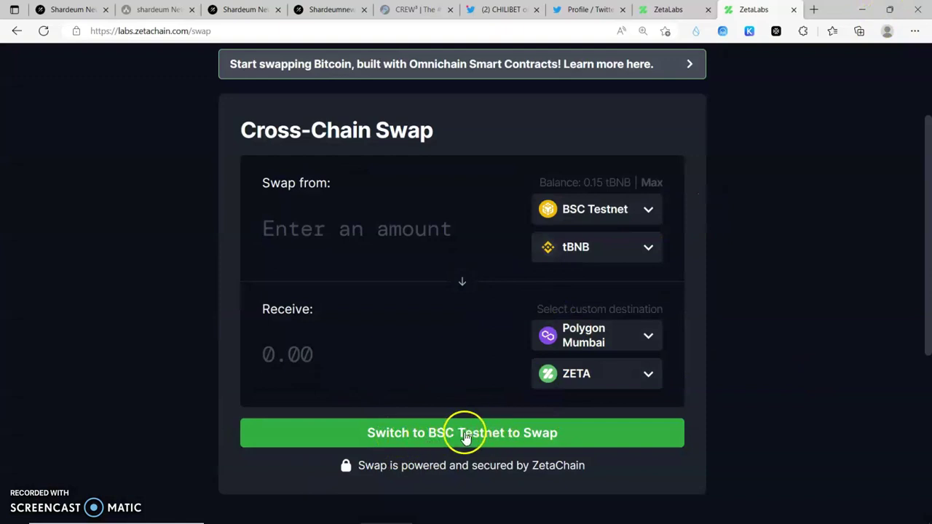
# Step: Switch the wallet to BSC Testnet for the swap, reviewing the network details and approving its addition in MetaMask
pyautogui.click(531, 431)
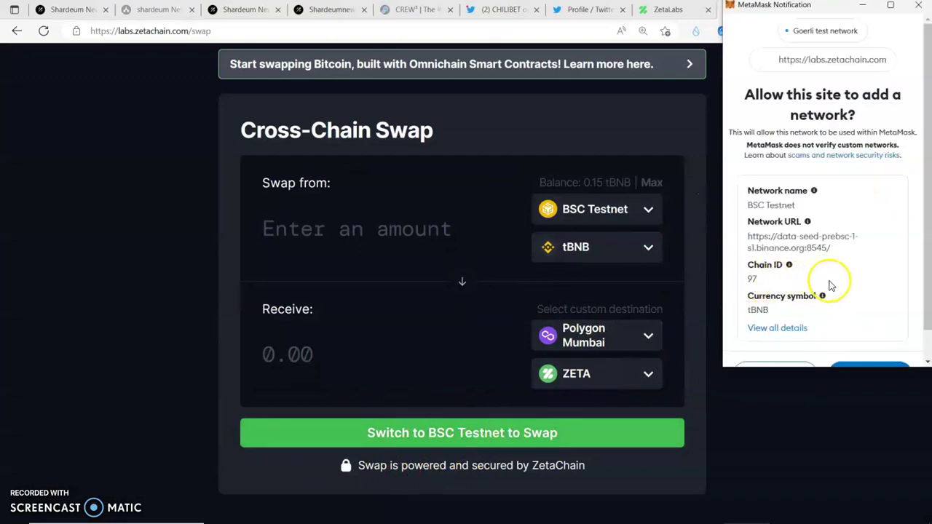
pyautogui.scroll(-1, 907, 311)
pyautogui.scroll(1, 909, 315)
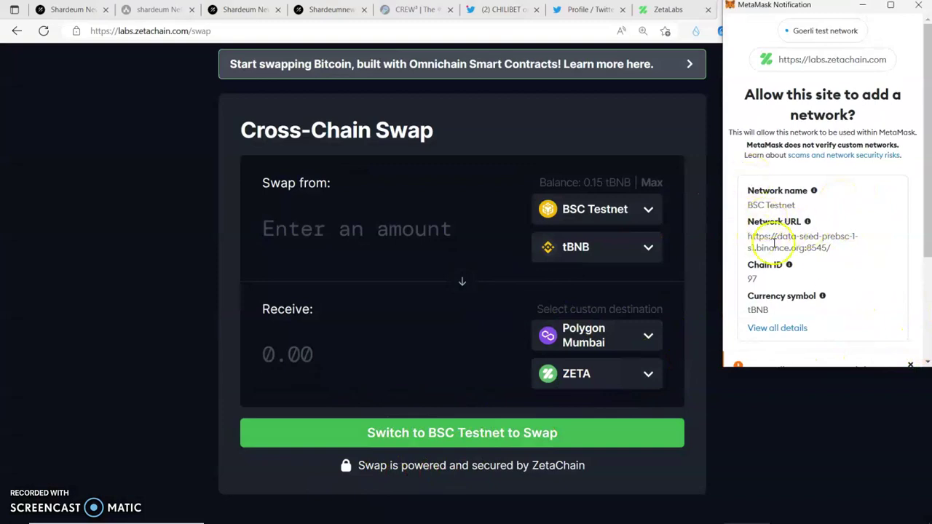
pyautogui.scroll(-3, 926, 354)
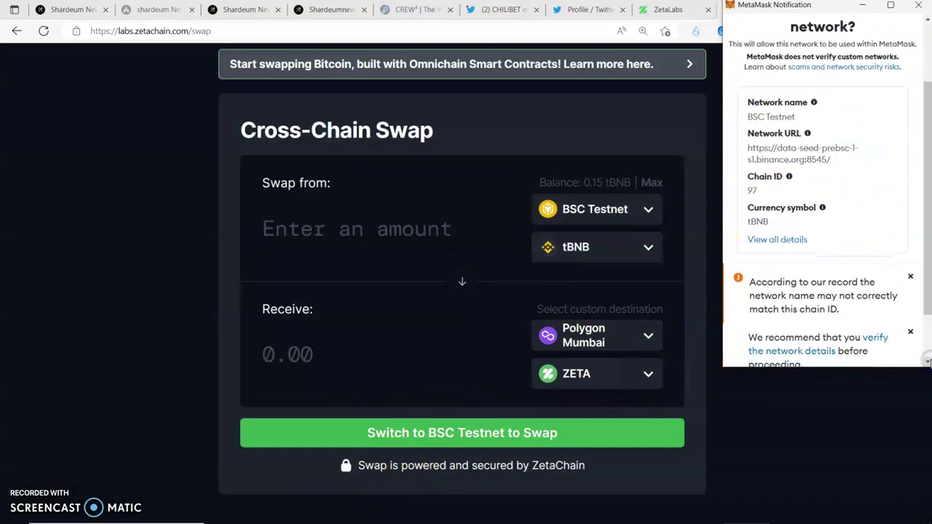
pyautogui.click(869, 345)
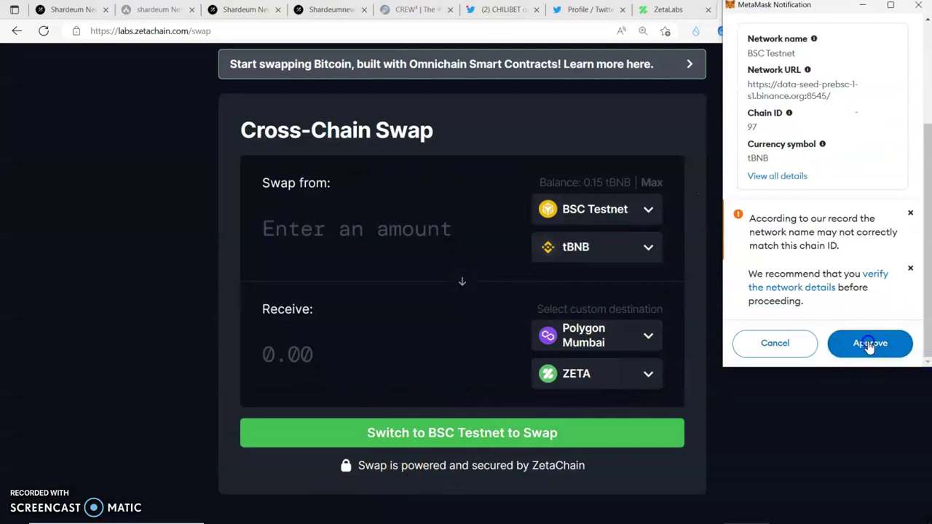
pyautogui.click(870, 345)
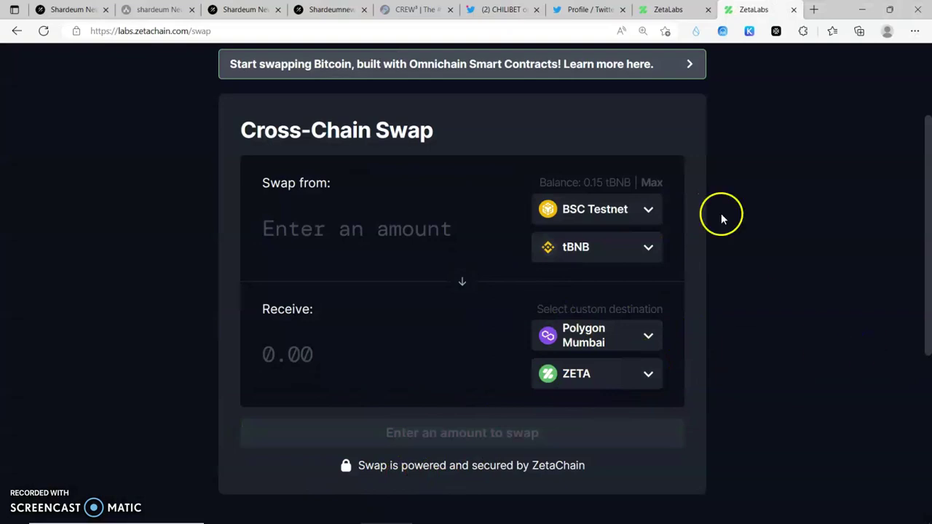
# Step: Check the active network and network list in MetaMask, and compare them with the network shown on the ZetaLabs page
pyautogui.click(802, 31)
pyautogui.click(688, 120)
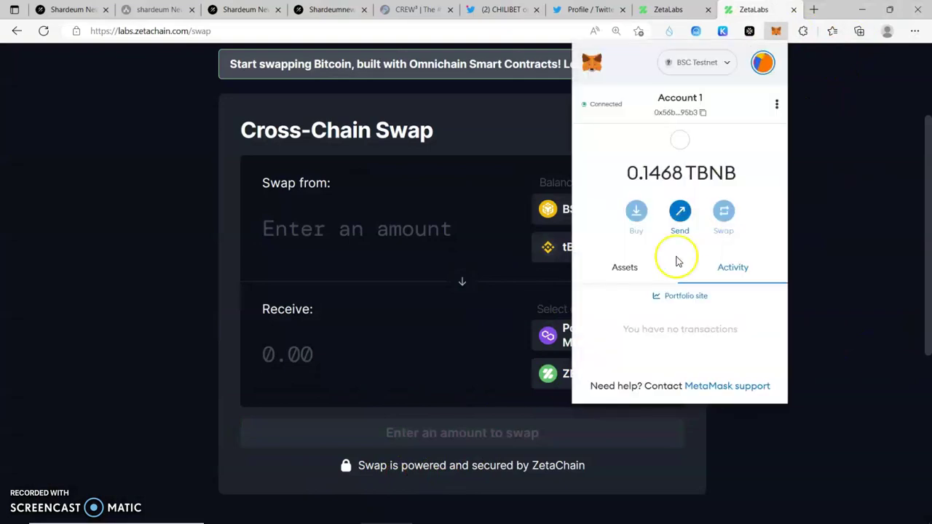
pyautogui.click(718, 69)
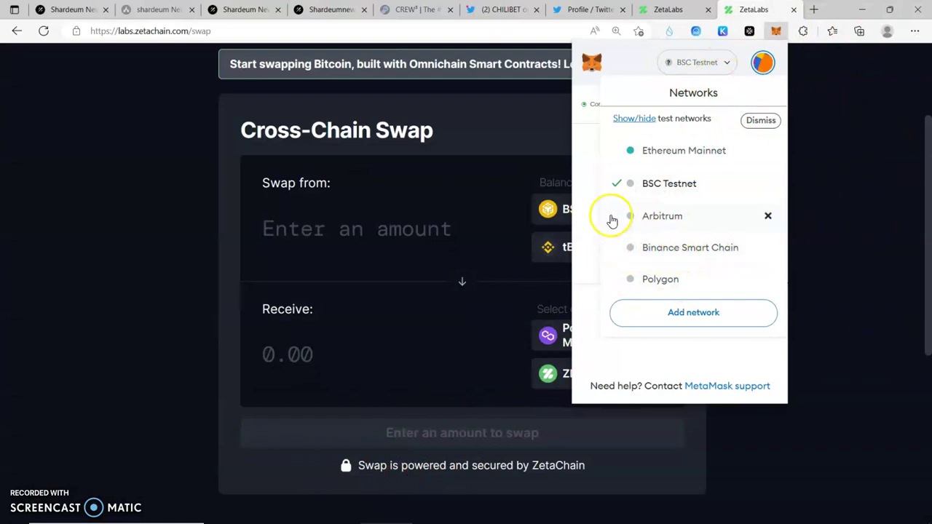
pyautogui.click(848, 199)
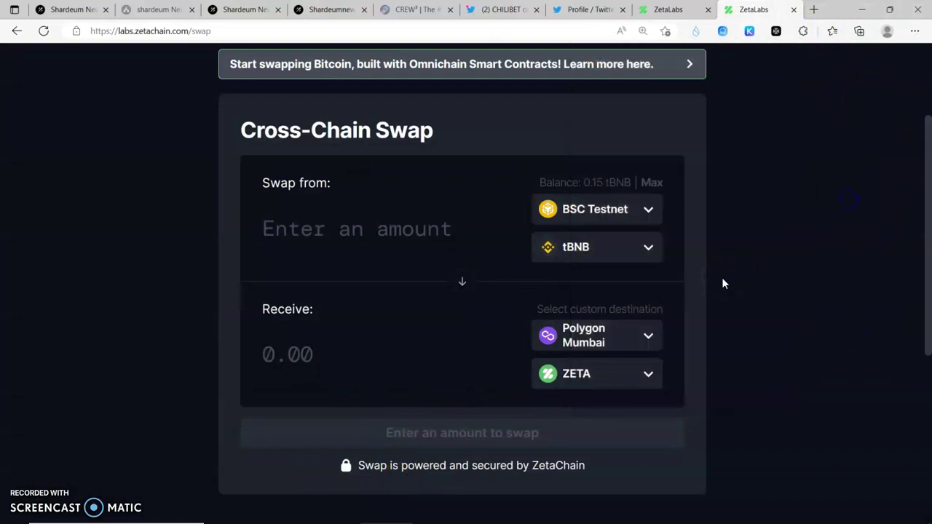
pyautogui.scroll(2, 783, 321)
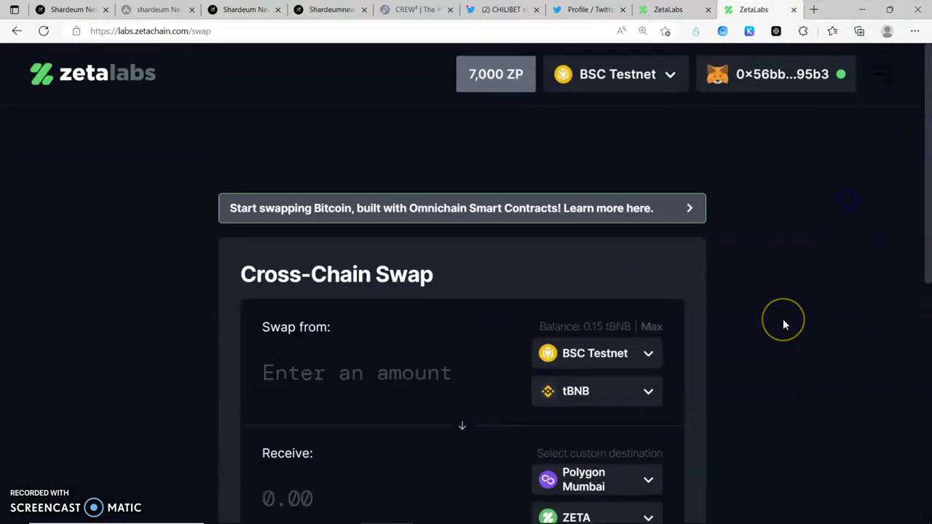
pyautogui.scroll(-3, 784, 325)
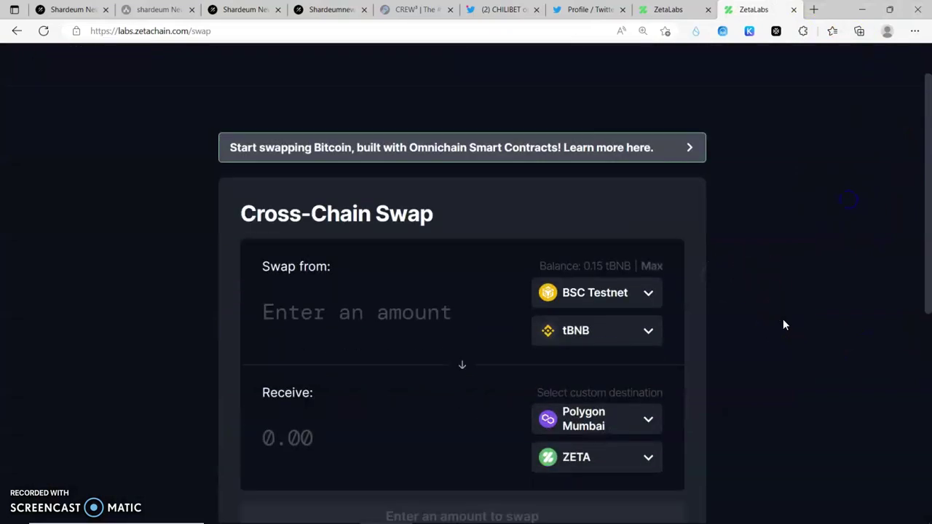
pyautogui.scroll(3, 603, 262)
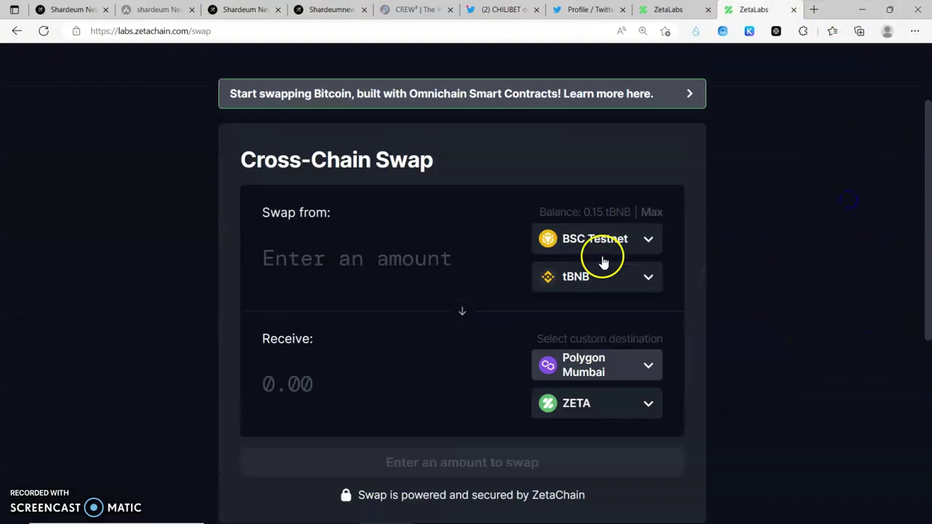
# Step: Enter 0.1 tBNB as the amount to swap from BSC Testnet
pyautogui.scroll(-2, 345, 370)
pyautogui.click(316, 239)
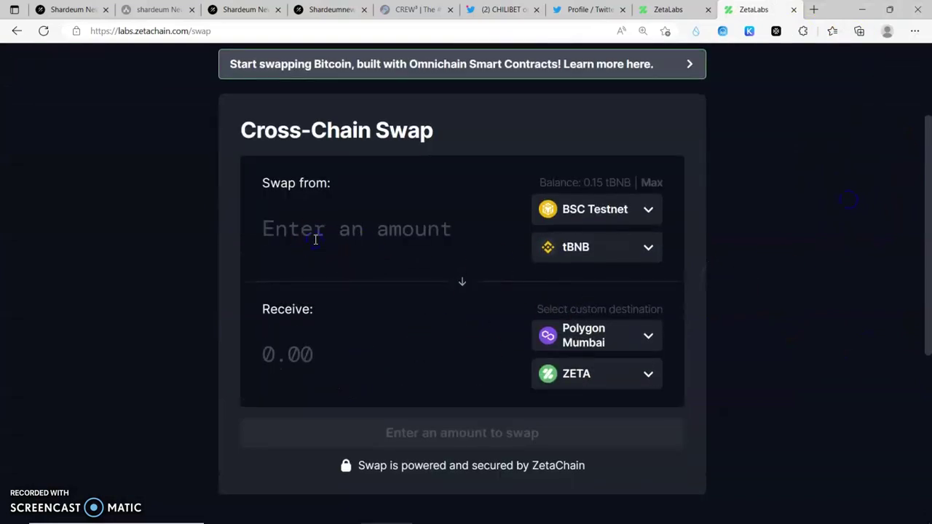
pyautogui.click(401, 223)
pyautogui.write('0.0')
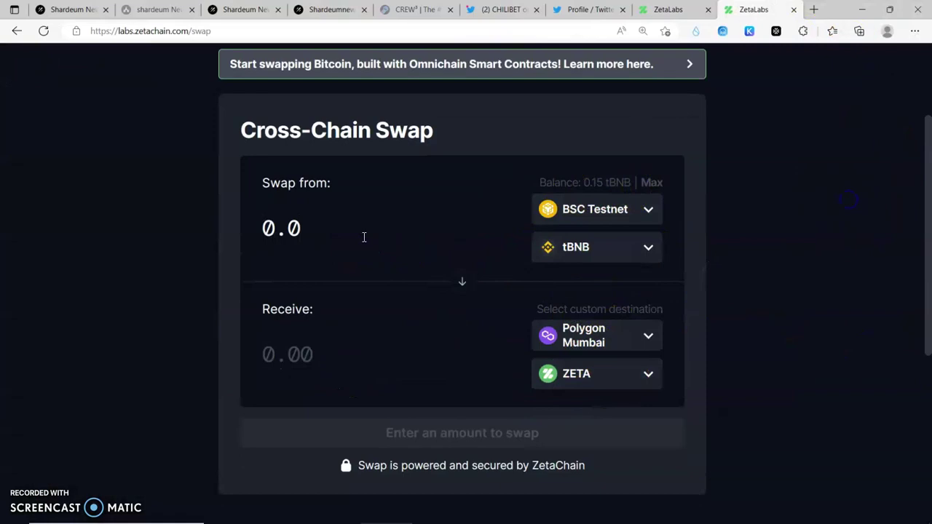
pyautogui.write('9')
pyautogui.write('1')
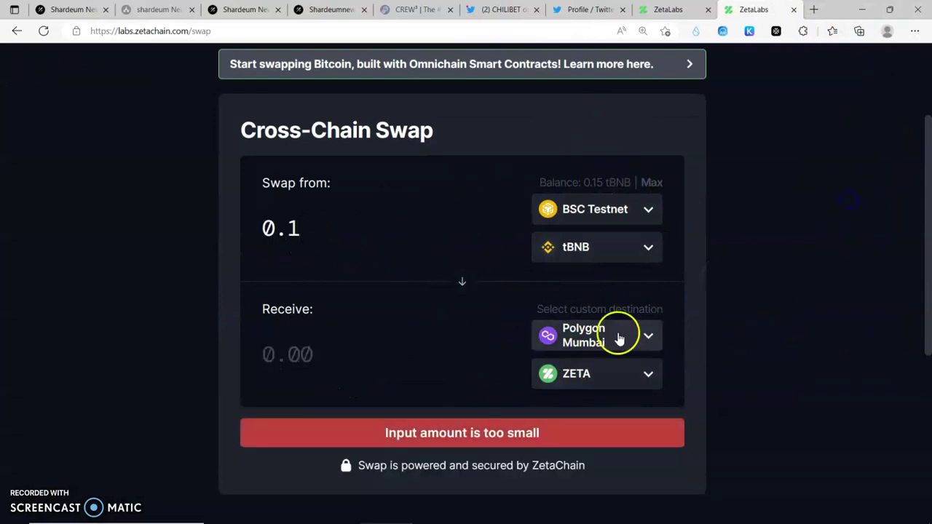
# Step: Change the asset to receive on Polygon Mumbai to tMATIC and recheck the assets offered for that network
pyautogui.click(629, 375)
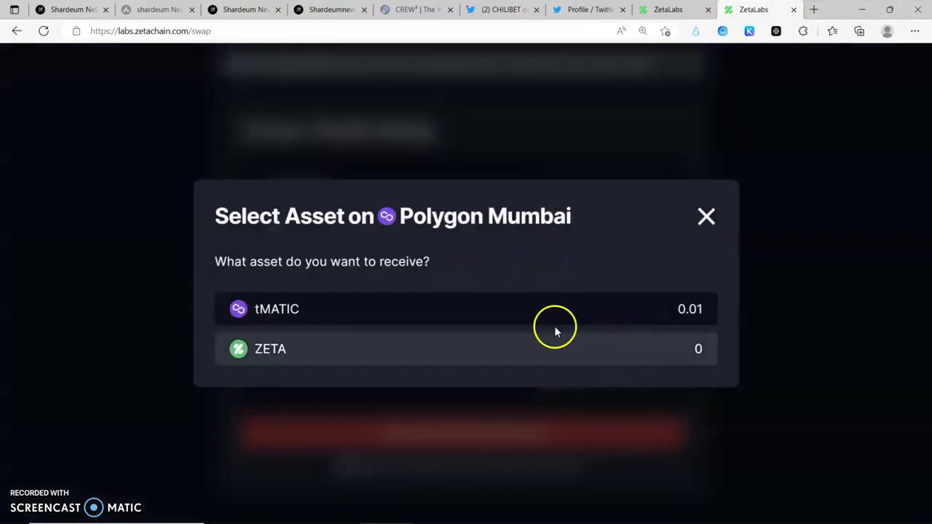
pyautogui.click(531, 318)
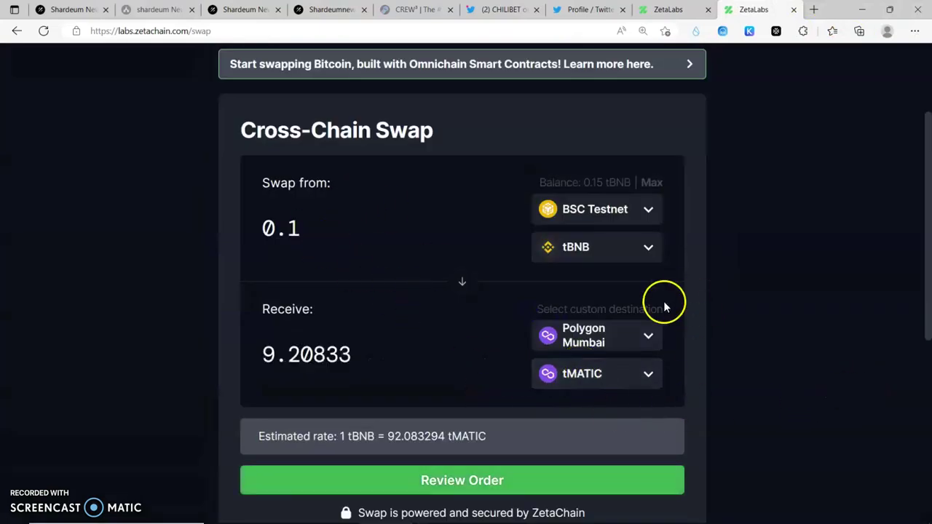
pyautogui.click(623, 380)
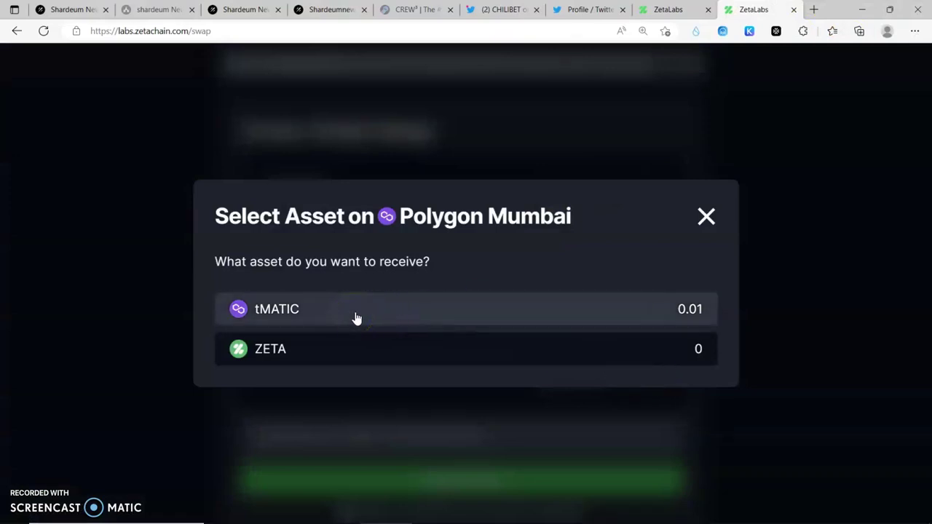
pyautogui.moveTo(357, 319); pyautogui.dragTo(279, 310)
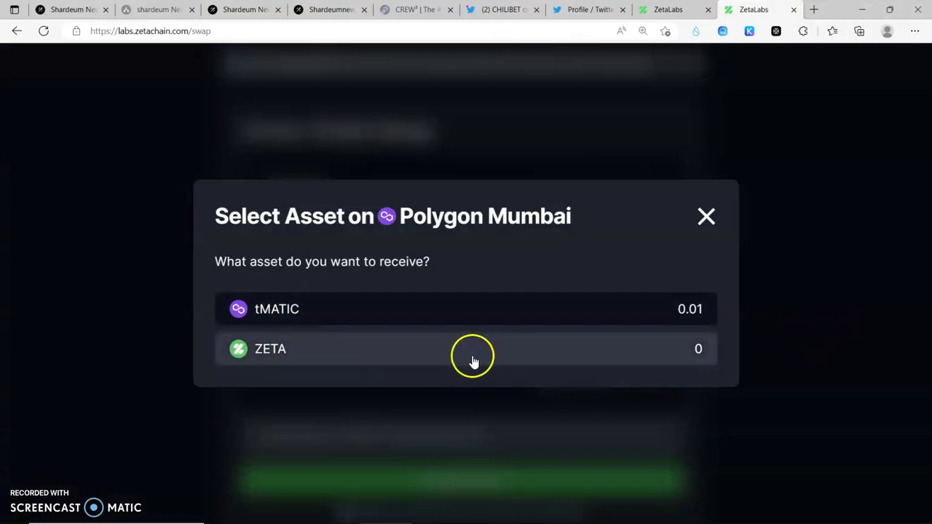
pyautogui.click(705, 219)
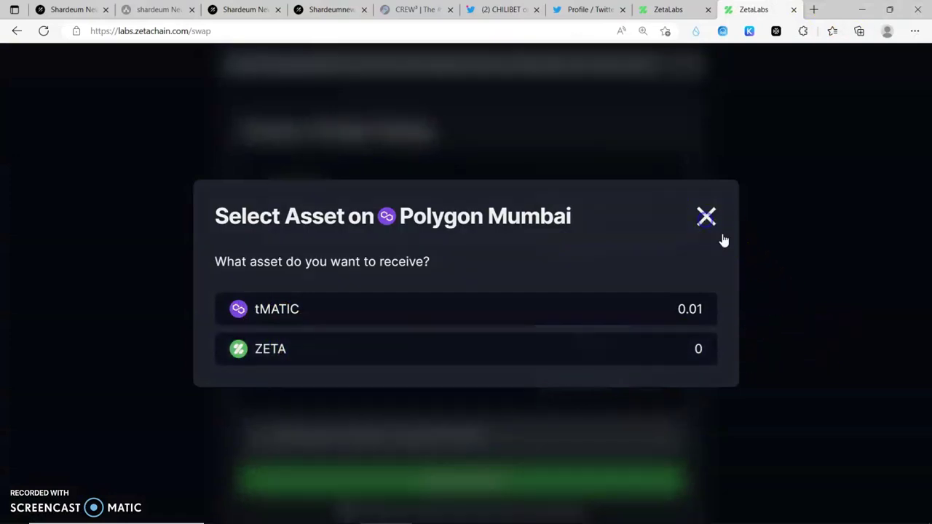
# Step: Review the order to swap 0.1 tBNB for tMATIC, submit it, and confirm the transaction in MetaMask
pyautogui.click(449, 485)
pyautogui.click(464, 390)
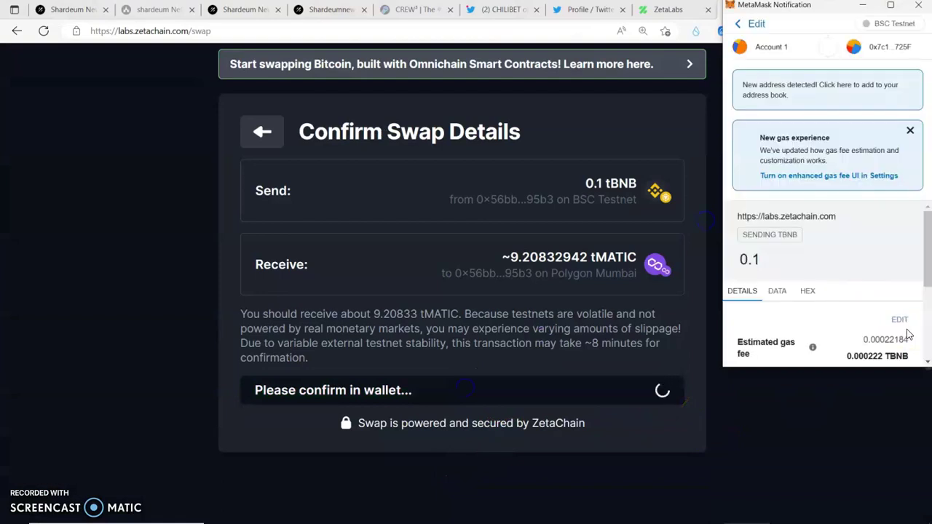
pyautogui.scroll(-5, 930, 329)
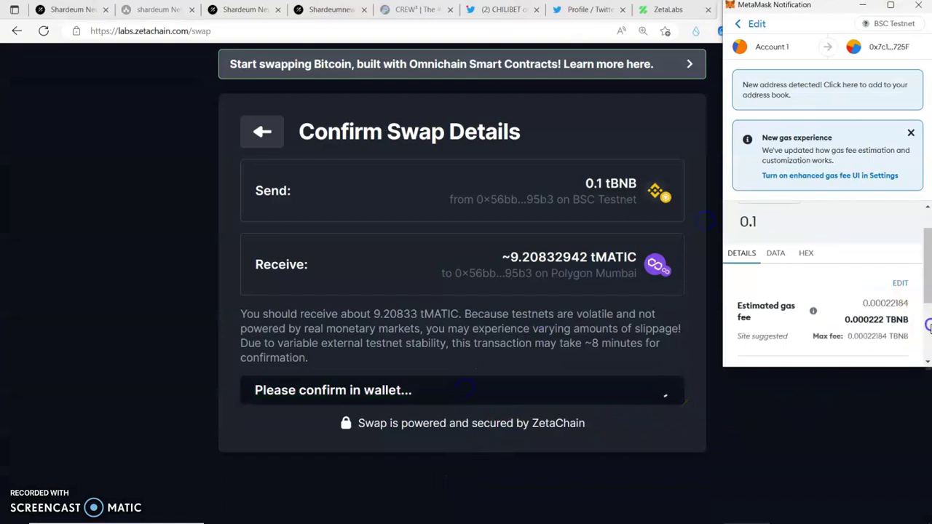
pyautogui.click(872, 356)
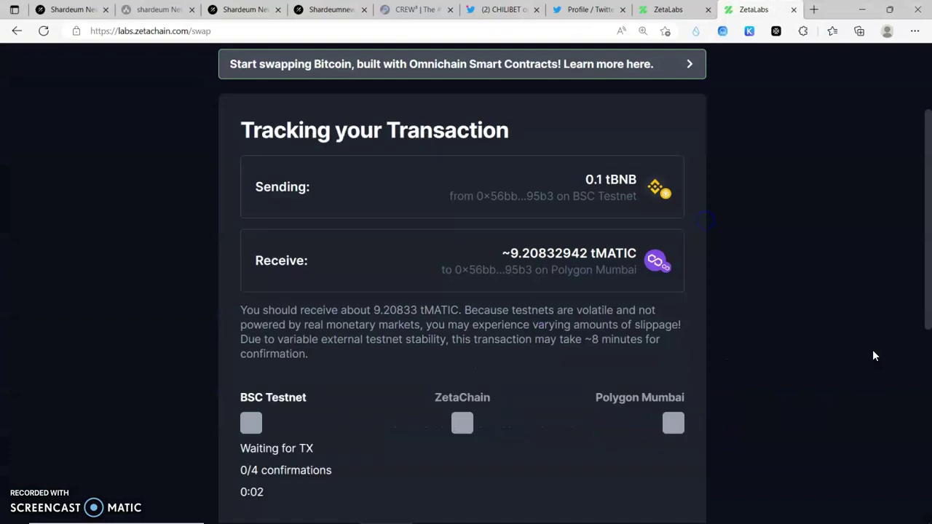
# Step: Follow the swap's tracking progress through the BSC Testnet, ZetaChain and Polygon Mumbai stages
pyautogui.scroll(-3, 874, 356)
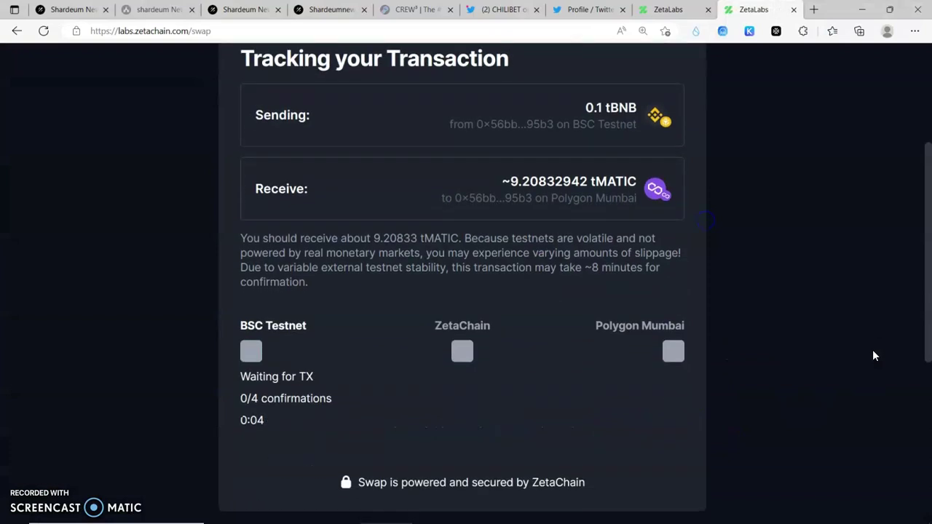
pyautogui.scroll(2, 873, 356)
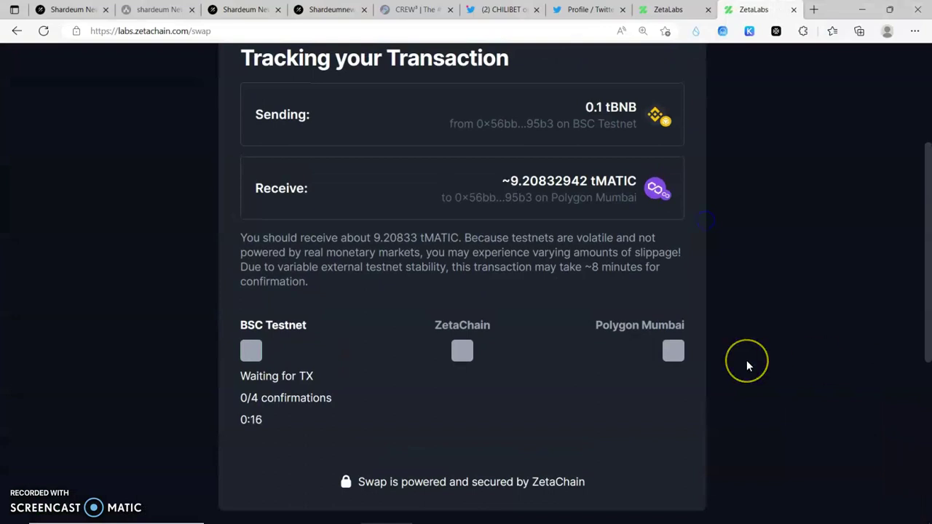
pyautogui.scroll(3, 748, 366)
pyautogui.scroll(-2, 746, 365)
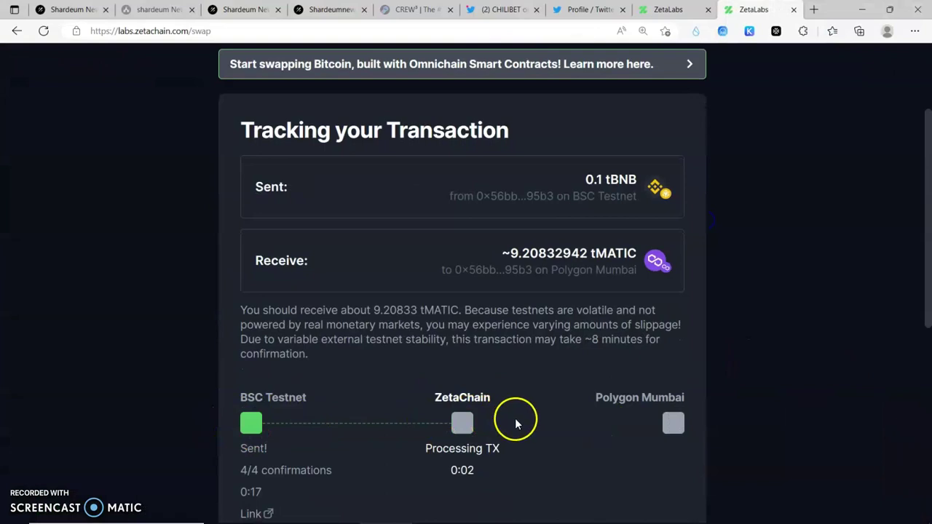
pyautogui.scroll(-1, 670, 419)
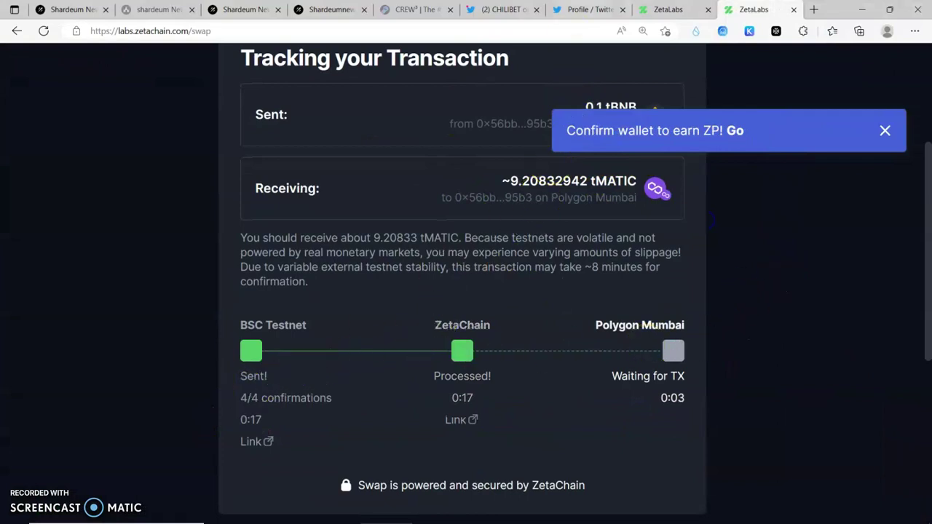
pyautogui.scroll(3, 319, 309)
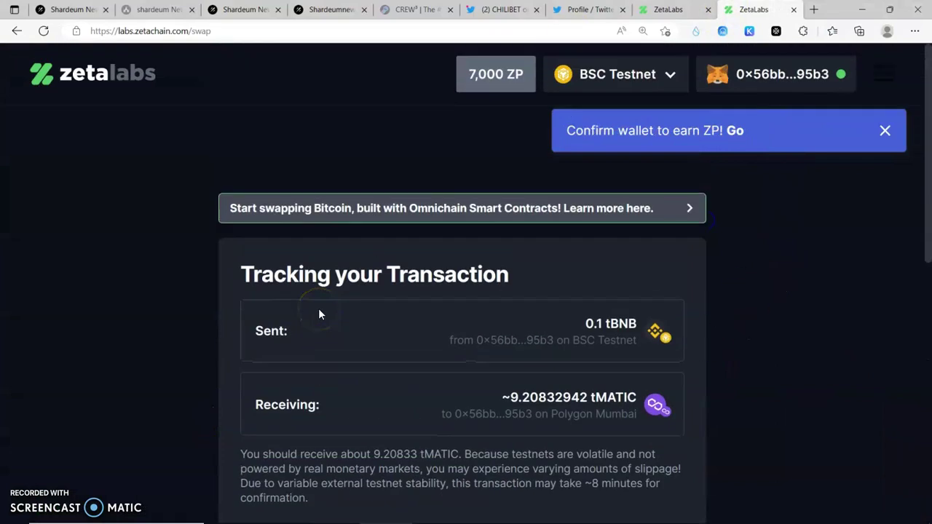